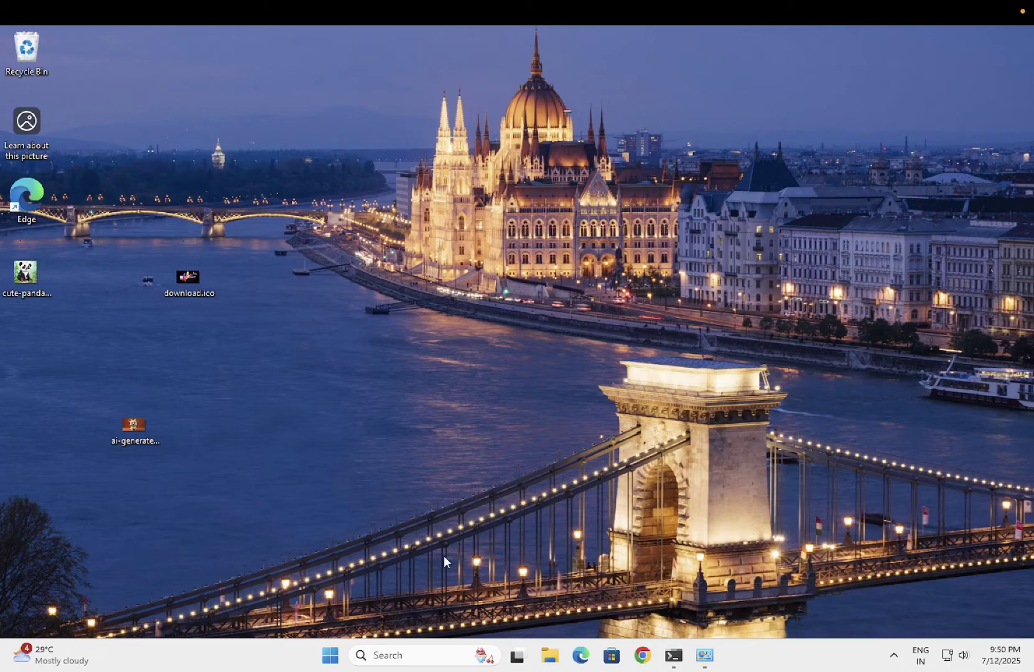
- Open Control Panel by searching 'control', switch View by to Large icons, and open Power Options
{"action": "left_click", "coordinate": [409, 653]}
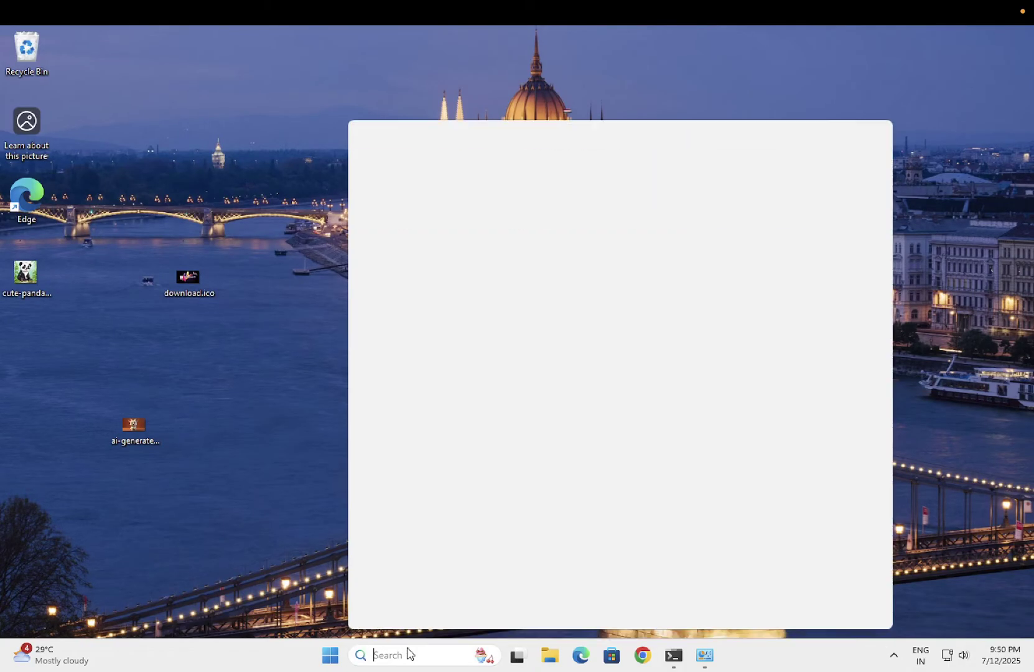
{"action": "type", "text": "control"}
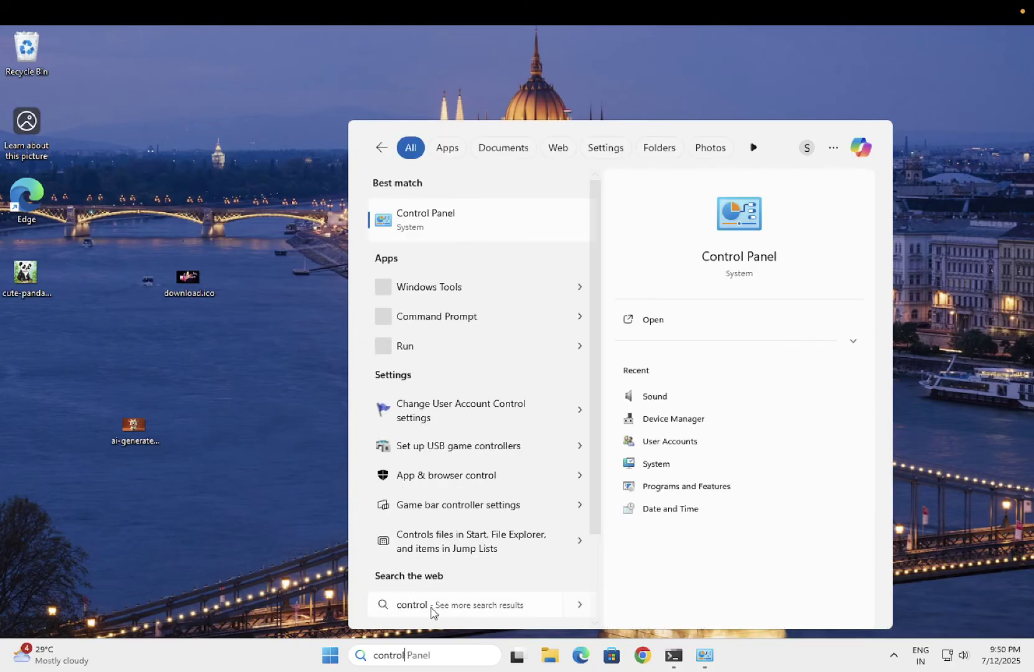
{"action": "left_click", "coordinate": [463, 222]}
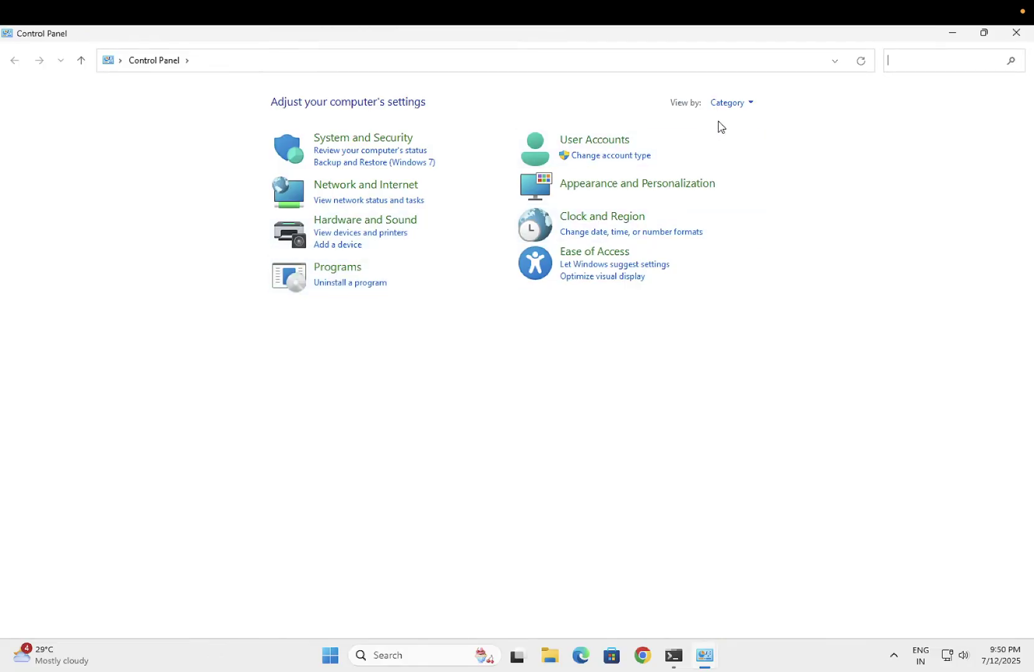
{"action": "left_click", "coordinate": [730, 104]}
{"action": "left_click", "coordinate": [743, 143]}
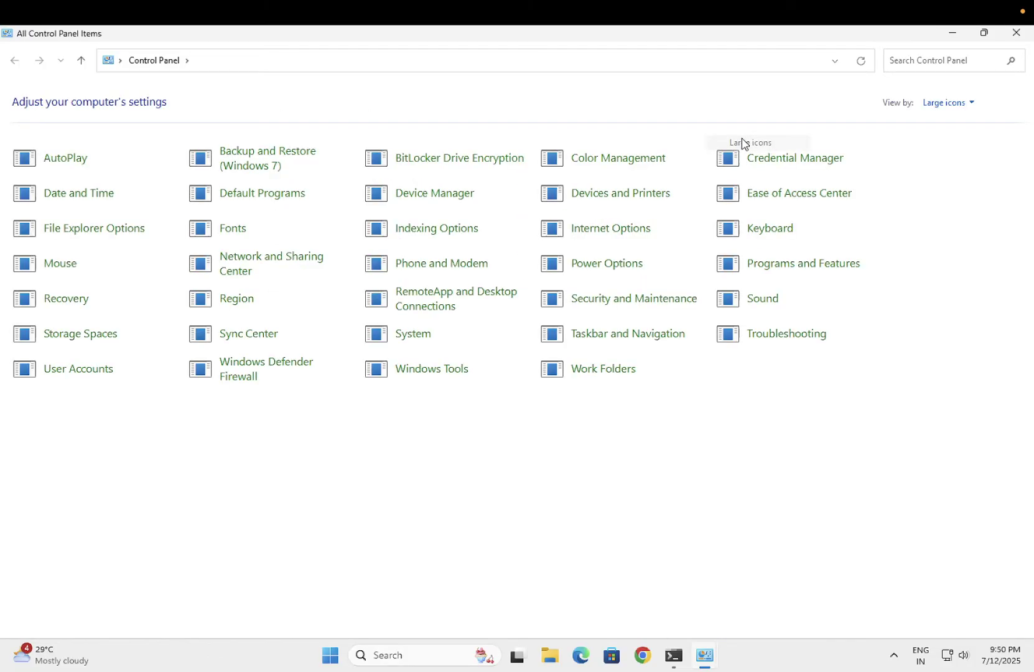
{"action": "left_click", "coordinate": [601, 272]}
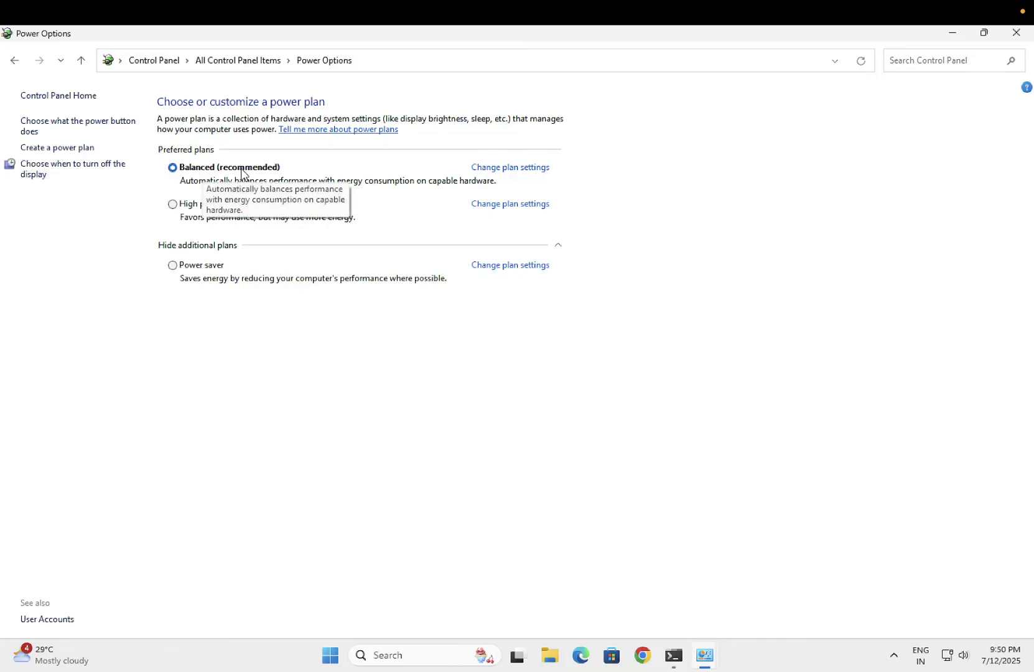
- In the Balanced plan's advanced power settings, set 'Turn off hard disk after' to Never and apply
{"action": "left_click", "coordinate": [505, 170]}
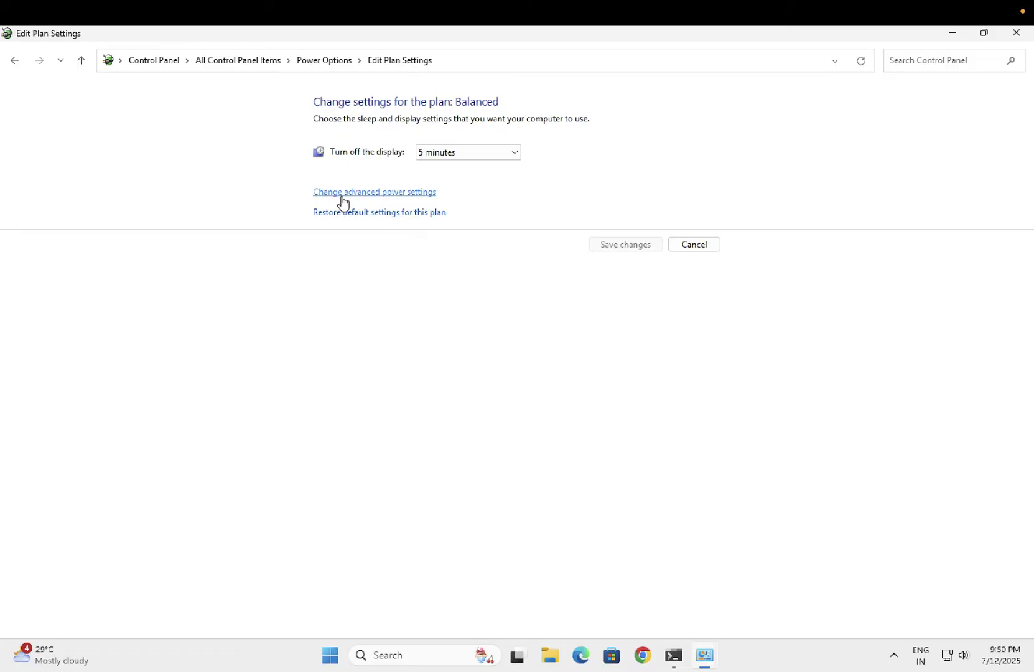
{"action": "left_click", "coordinate": [387, 200]}
{"action": "left_click_drag", "start_coordinate": [231, 99], "coordinate": [411, 148]}
{"action": "left_click", "coordinate": [281, 262]}
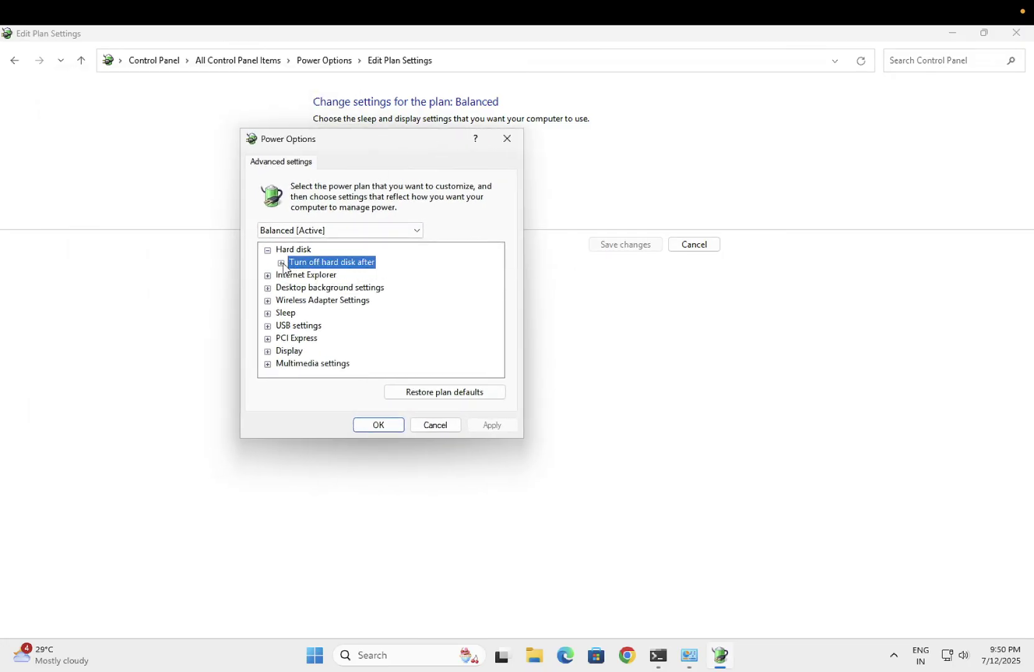
{"action": "left_click", "coordinate": [281, 263]}
{"action": "left_click", "coordinate": [348, 276]}
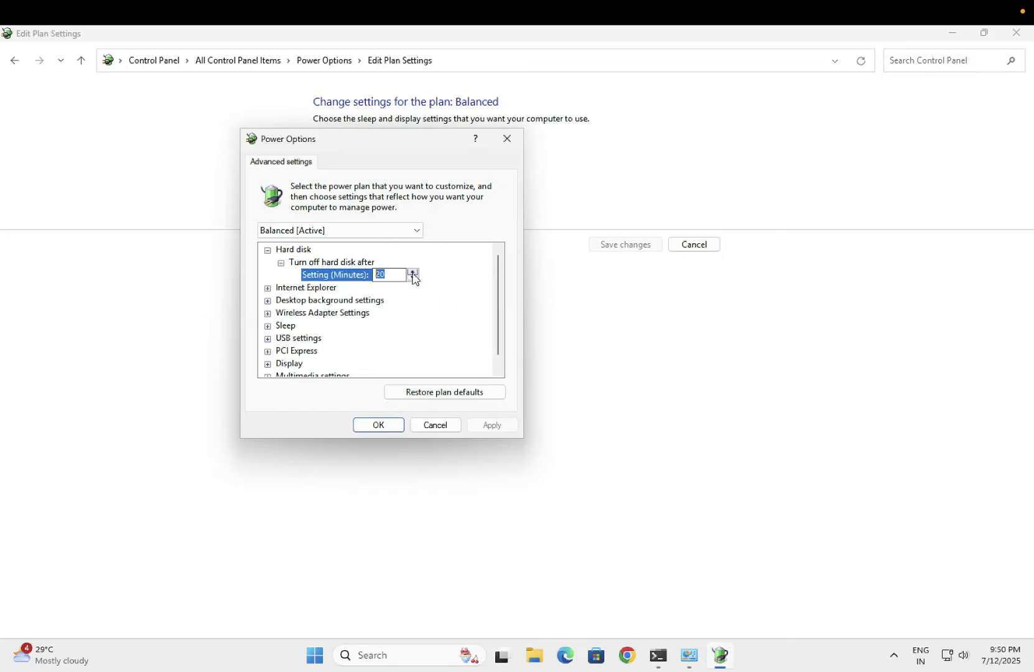
{"action": "left_click", "coordinate": [413, 272]}
{"action": "left_click", "coordinate": [413, 279]}
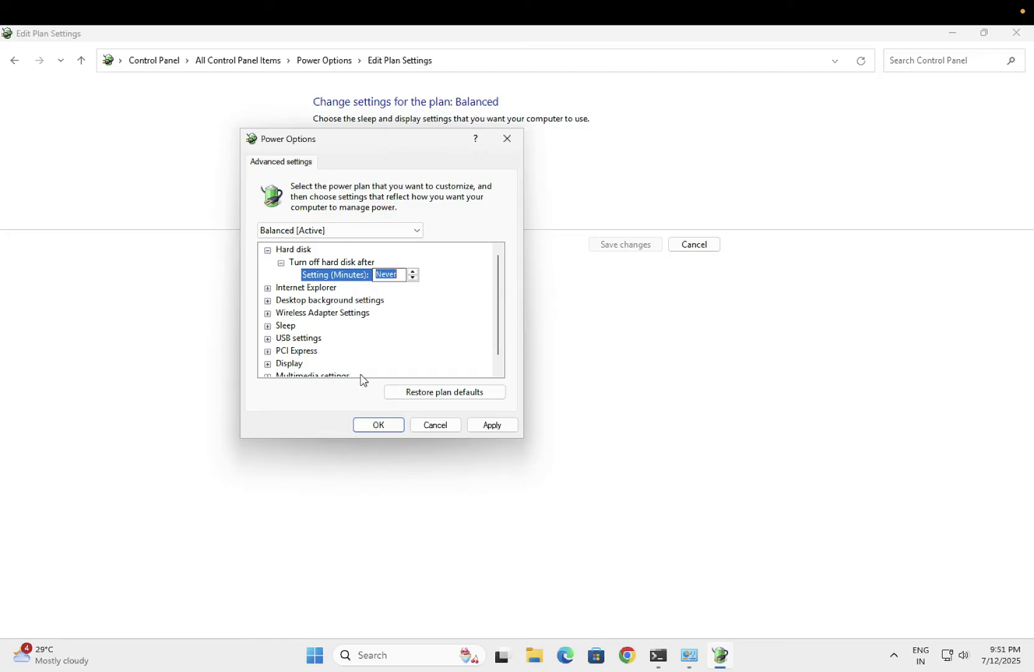
{"action": "left_click", "coordinate": [476, 428]}
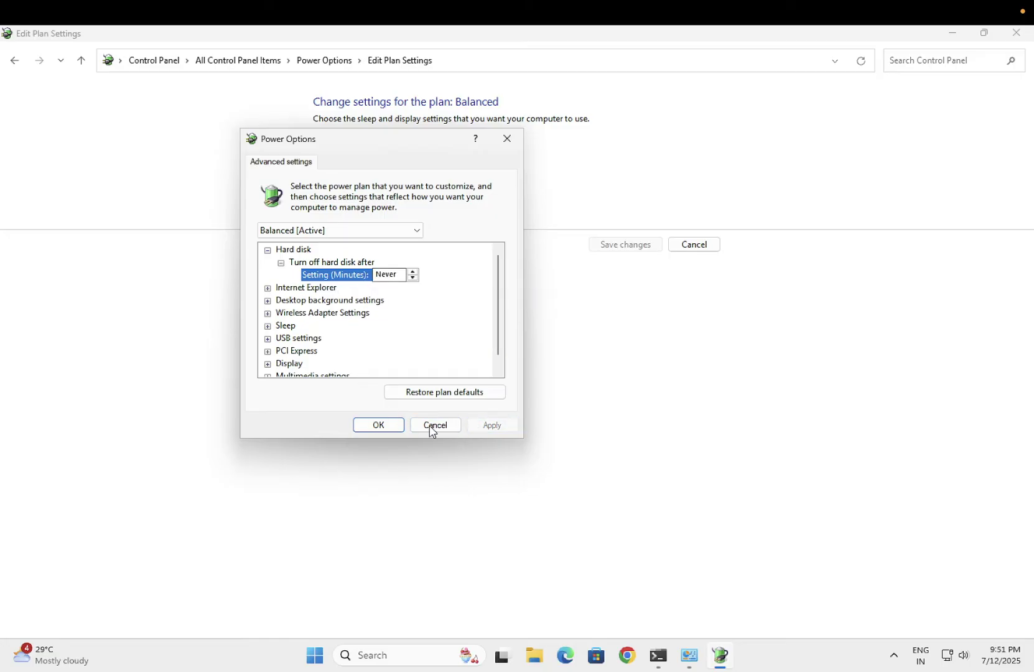
{"action": "left_click", "coordinate": [390, 427]}
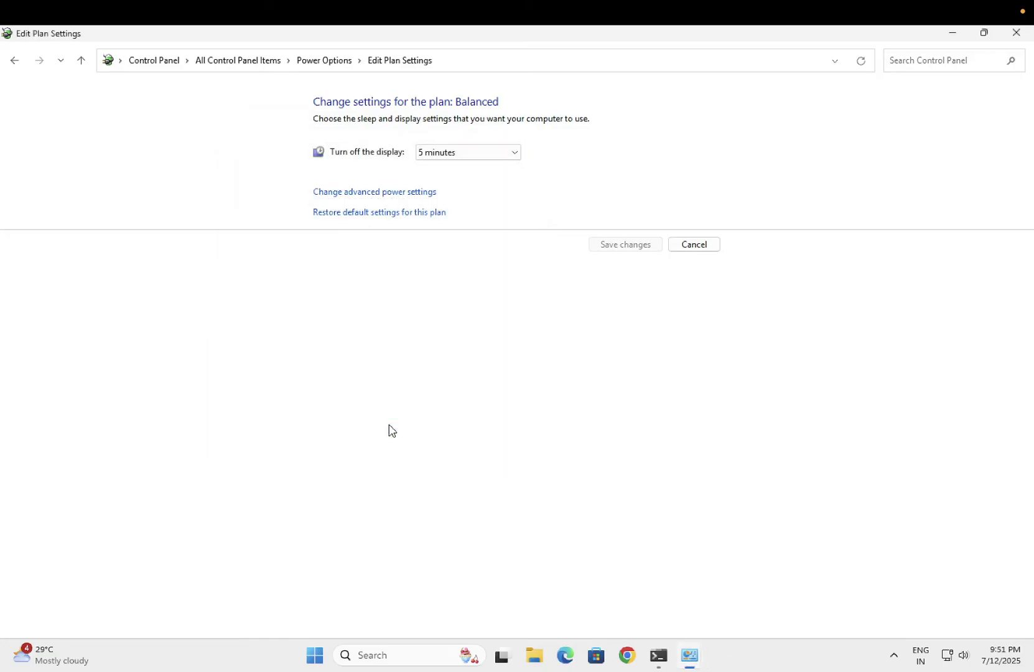
- Review the power button settings, unlock the currently unavailable shutdown options, then return to Power Options
{"action": "left_click", "coordinate": [324, 61]}
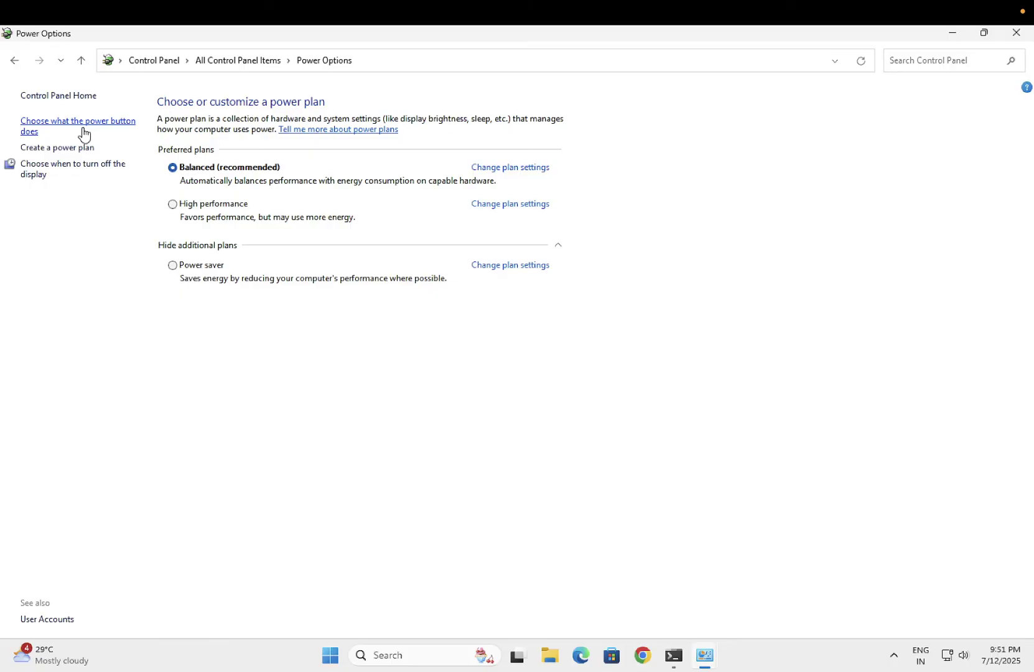
{"action": "left_click", "coordinate": [84, 134]}
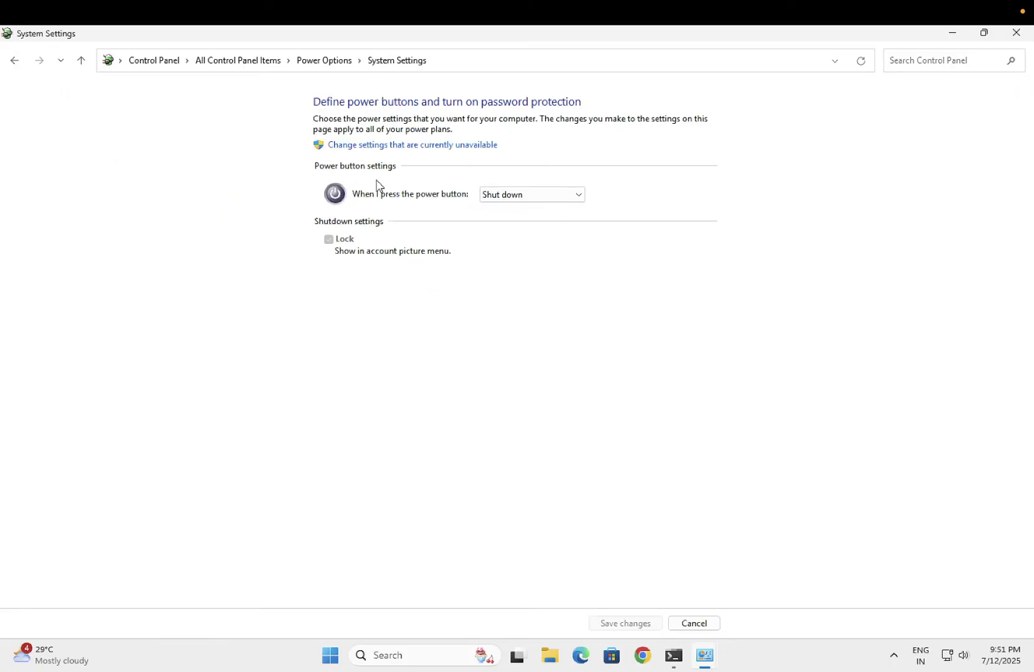
{"action": "left_click", "coordinate": [412, 147]}
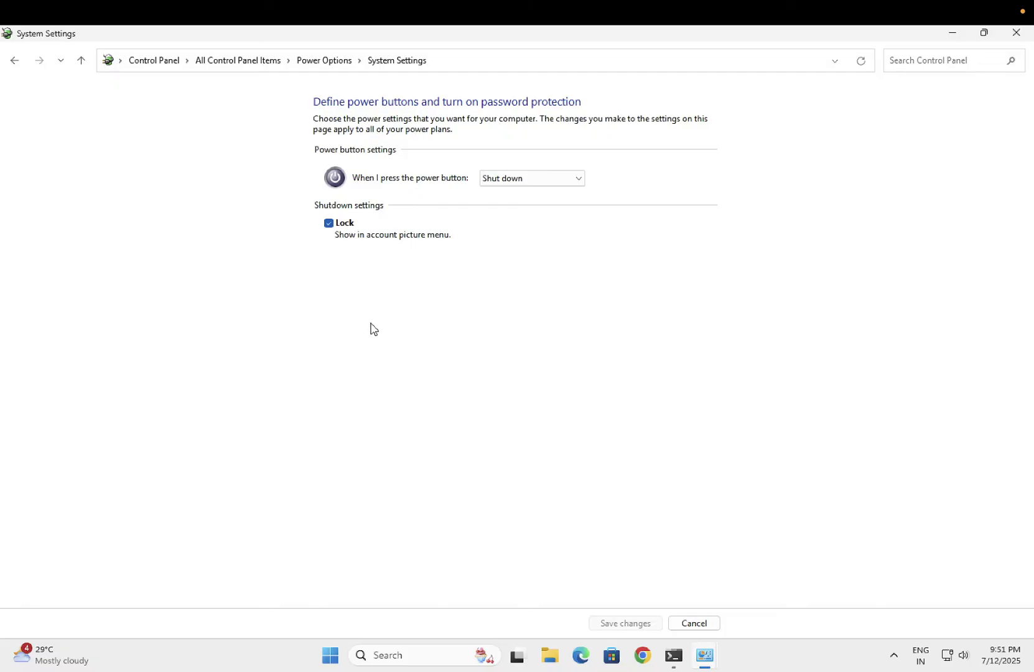
{"action": "left_click", "coordinate": [328, 61]}
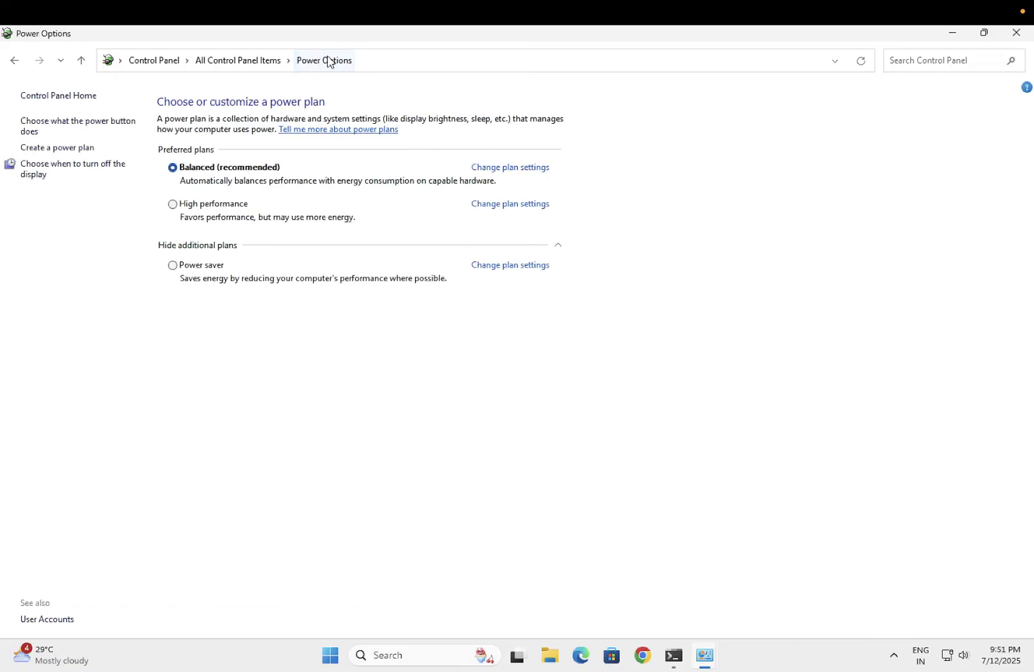
- Recheck the Balanced plan's hard disk timeout in advanced settings, then close Control Panel
{"action": "left_click", "coordinate": [511, 169]}
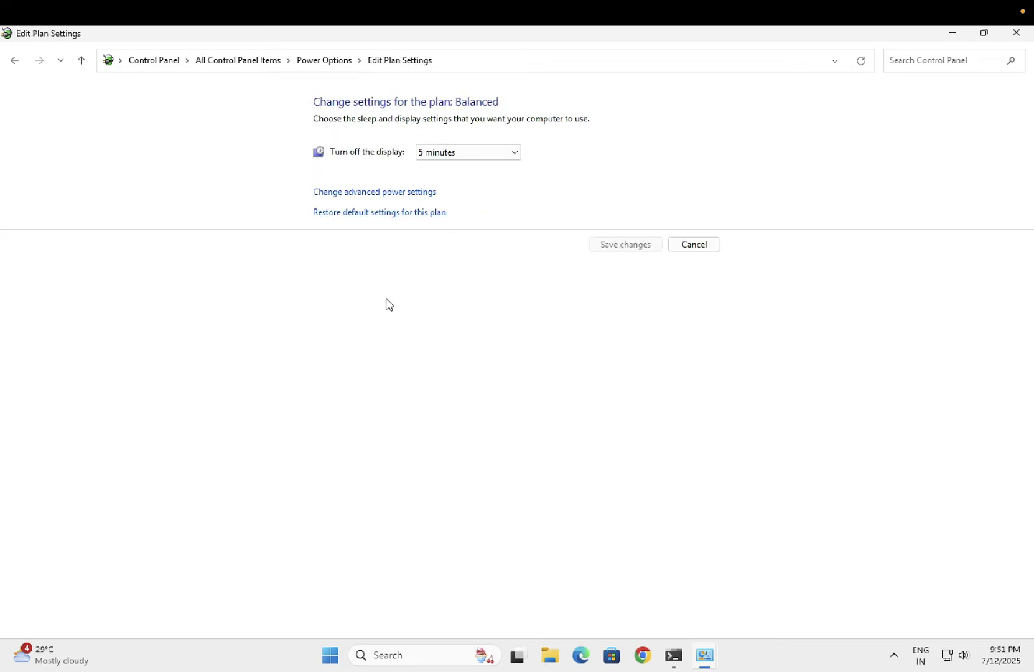
{"action": "left_click", "coordinate": [374, 194]}
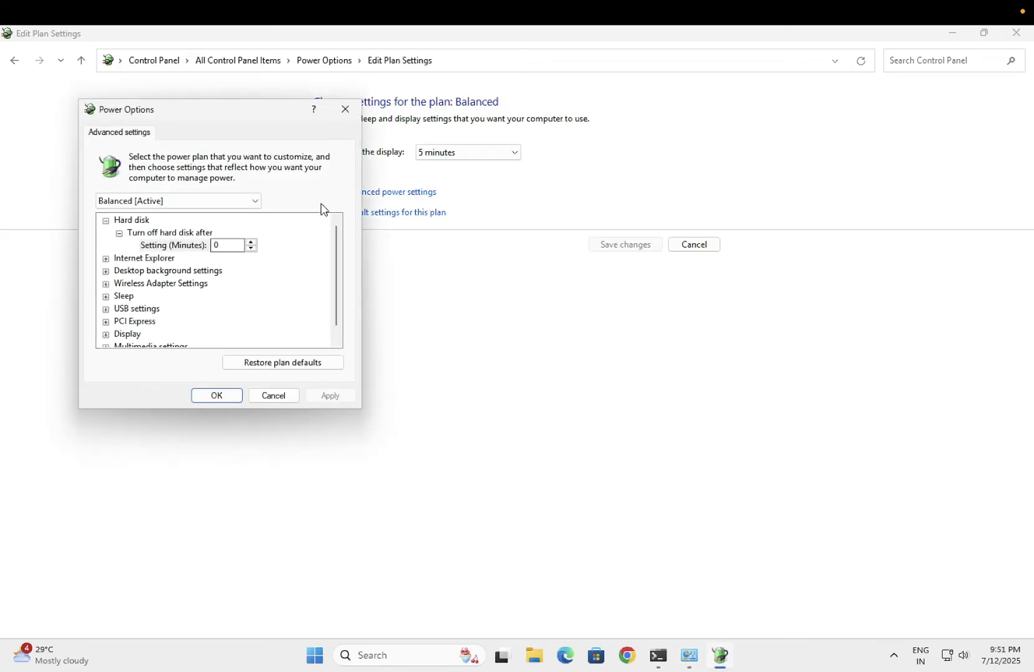
{"action": "left_click", "coordinate": [345, 109]}
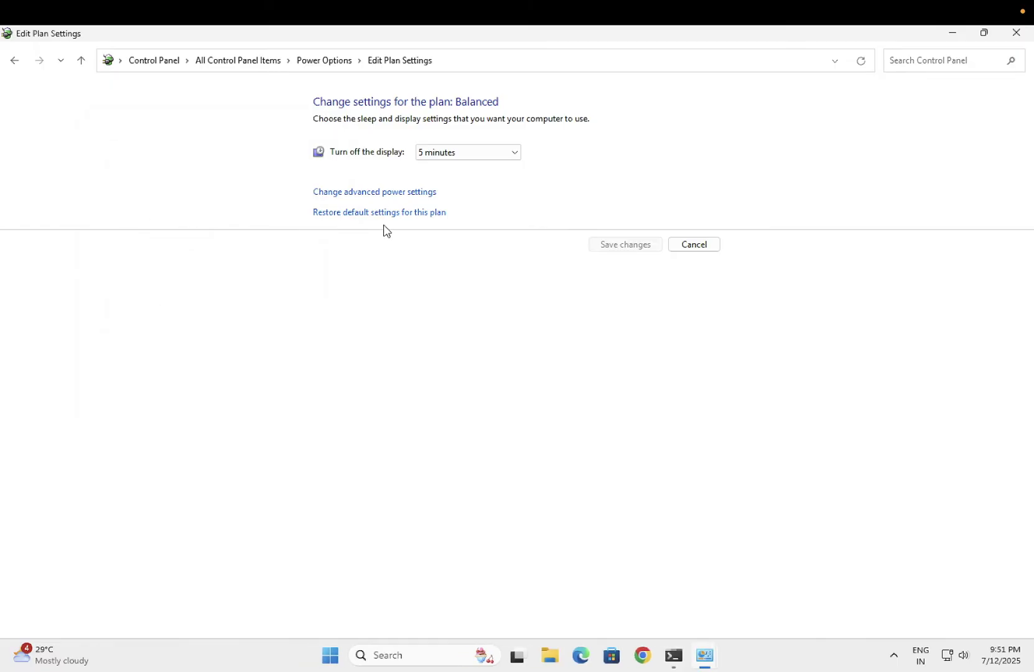
{"action": "left_click", "coordinate": [1010, 37]}
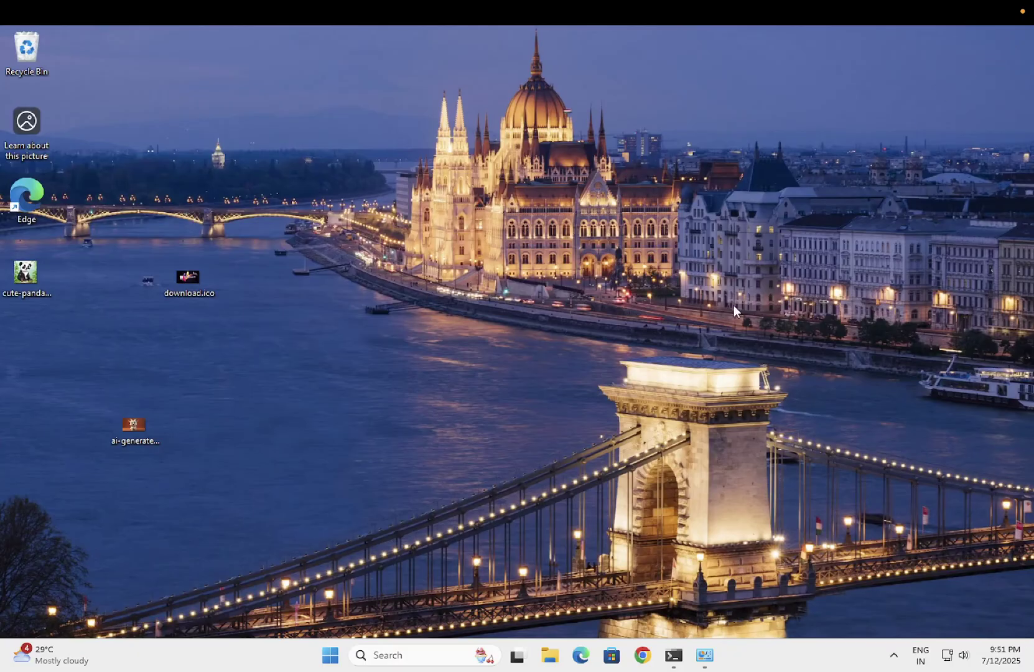
- Launch Command Prompt as administrator from a 'cmd' search and run sfc /scannow
{"action": "left_click", "coordinate": [403, 647]}
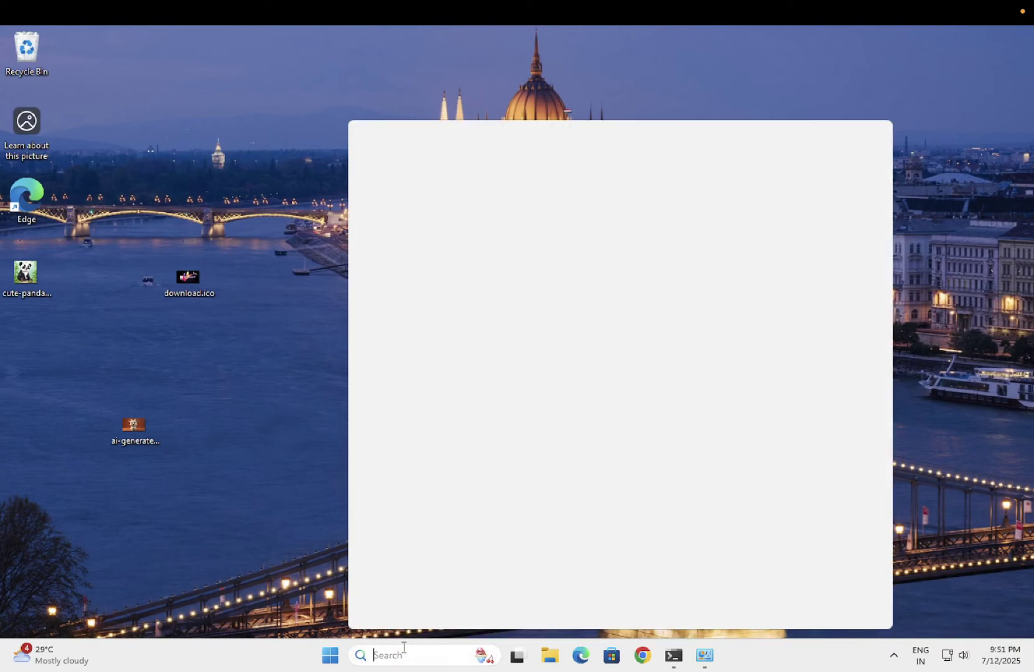
{"action": "type", "text": "cmd"}
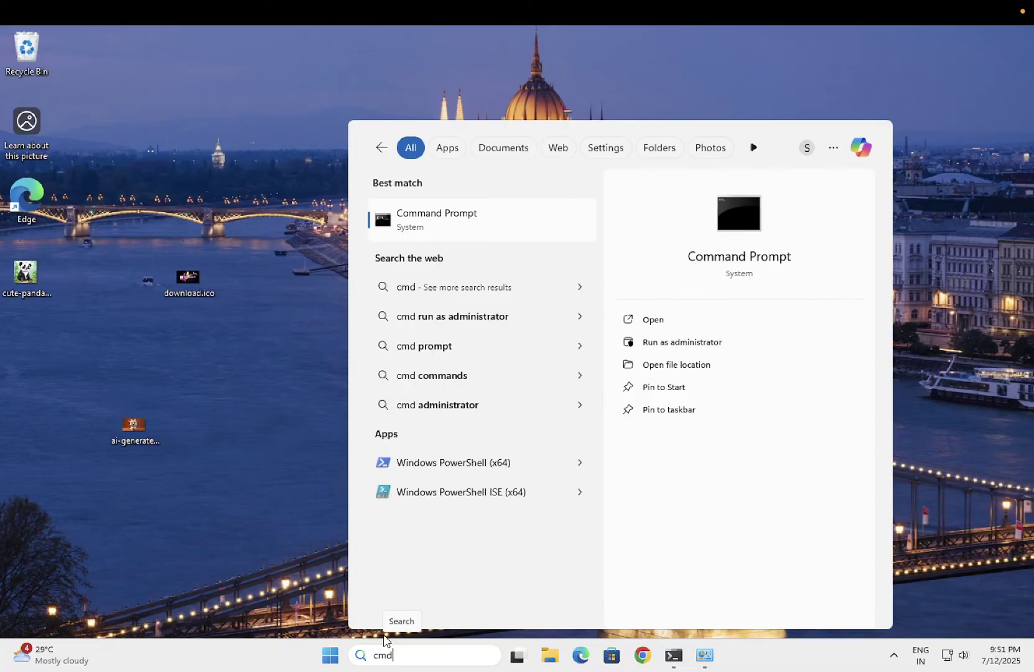
{"action": "left_click", "coordinate": [687, 352]}
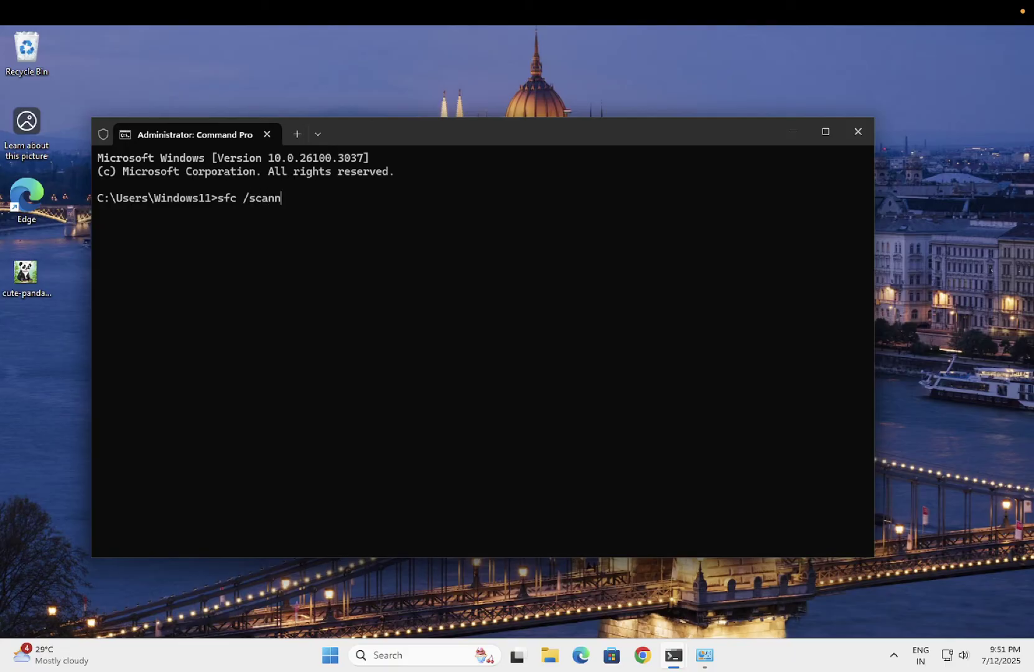
{"action": "key", "text": "Return"}
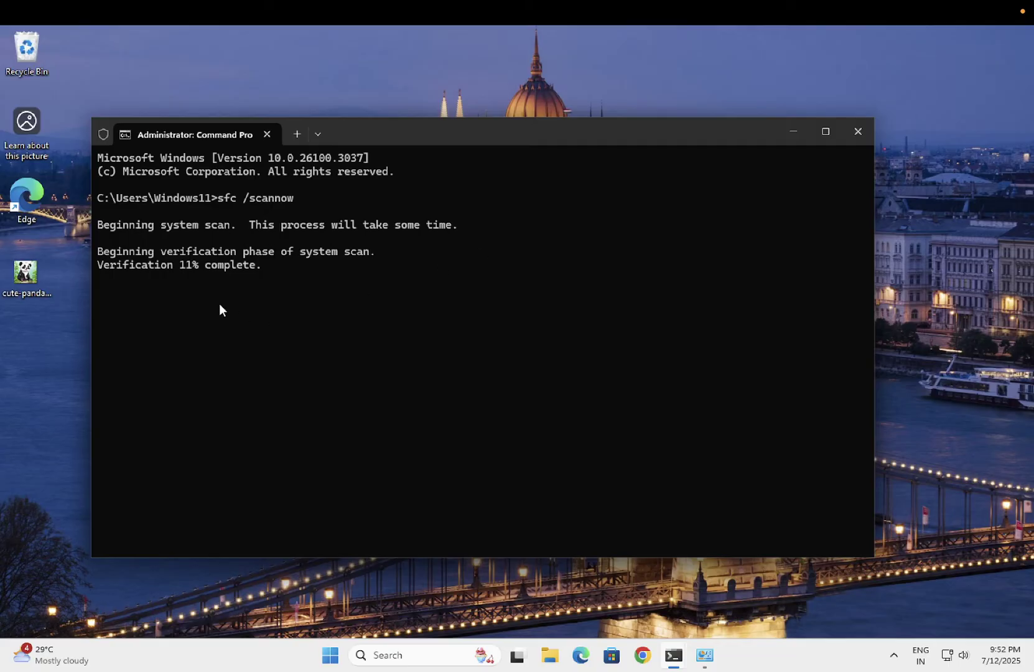
- Minimize Command Prompt and launch Google Chrome, dismissing its What's New page
{"action": "left_click", "coordinate": [792, 134]}
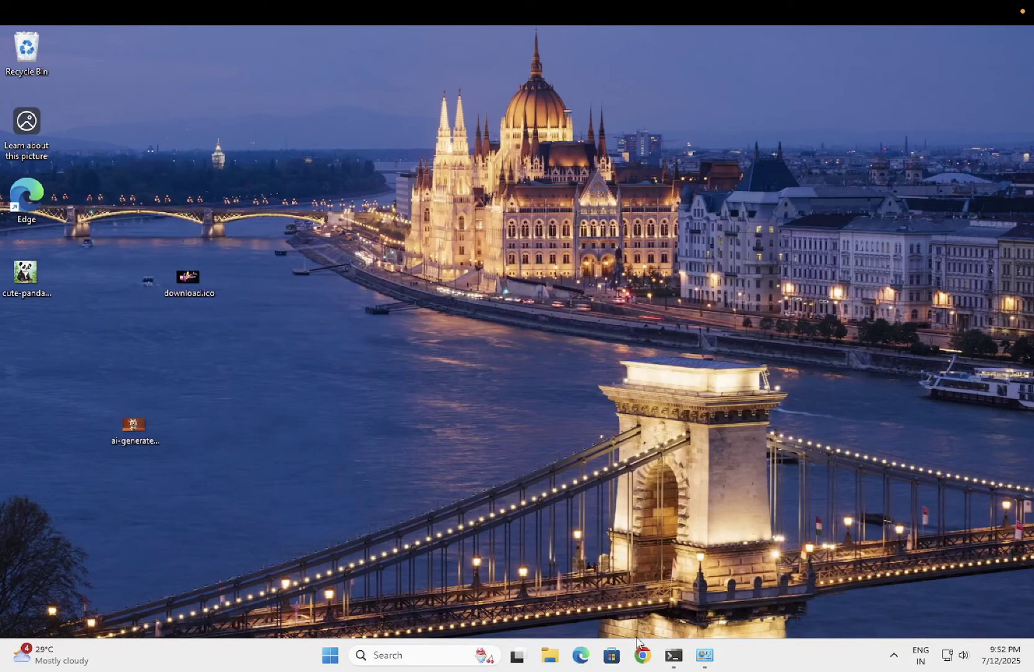
{"action": "left_click", "coordinate": [641, 654]}
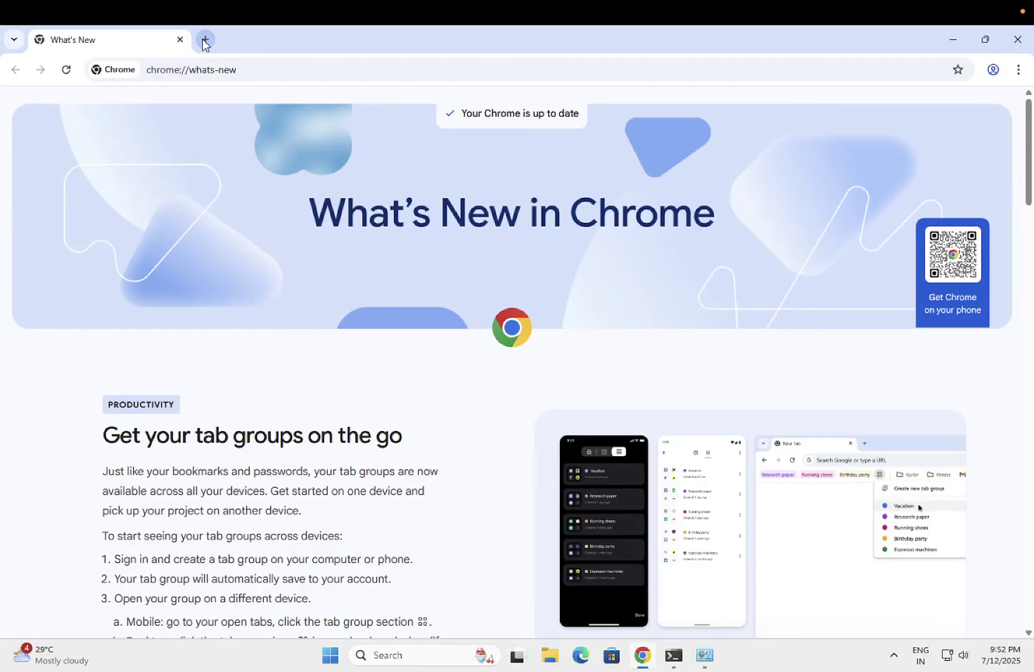
{"action": "left_click", "coordinate": [202, 39]}
{"action": "left_click", "coordinate": [179, 39]}
- Search 'dell driver', open Dell's Drivers & Downloads page, and start a new blank tab
{"action": "left_click", "coordinate": [179, 76]}
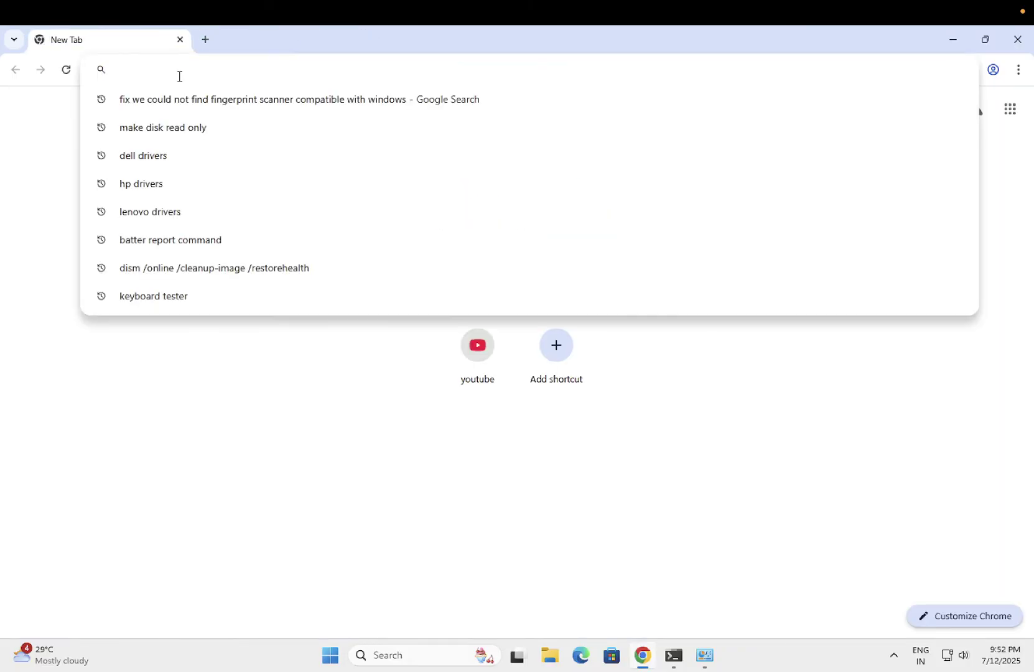
{"action": "type", "text": "dell dri"}
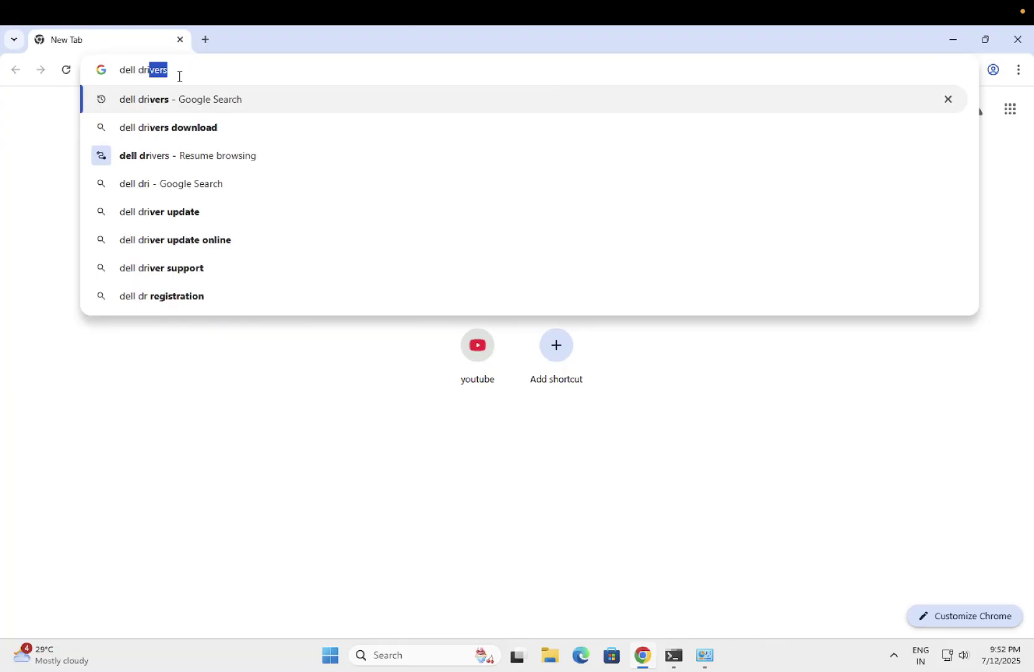
{"action": "type", "text": "ver"}
{"action": "key", "text": "Return"}
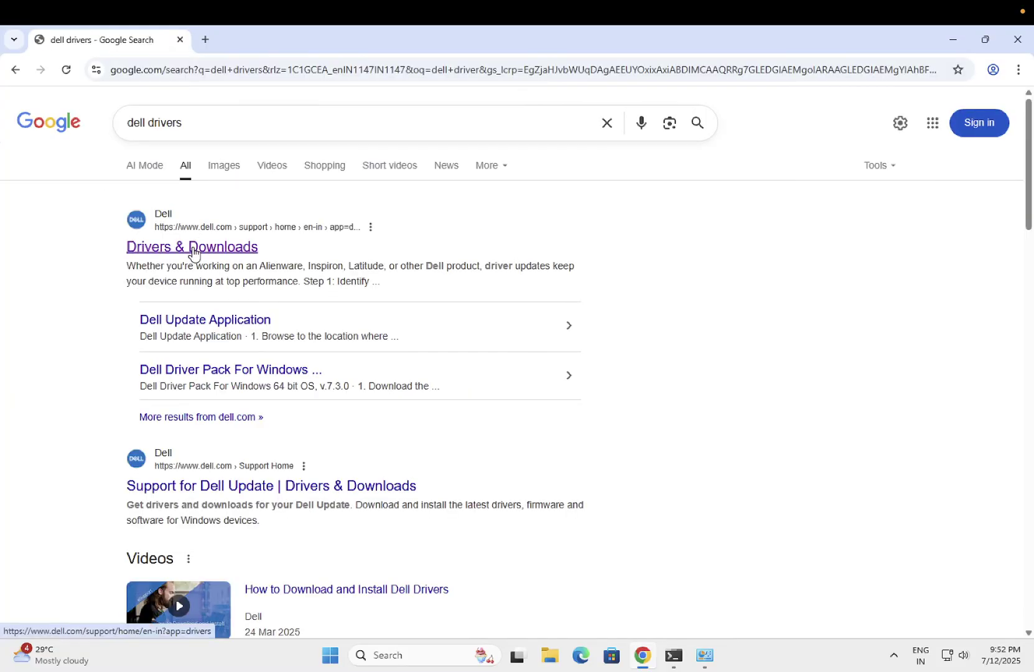
{"action": "left_click", "coordinate": [193, 252]}
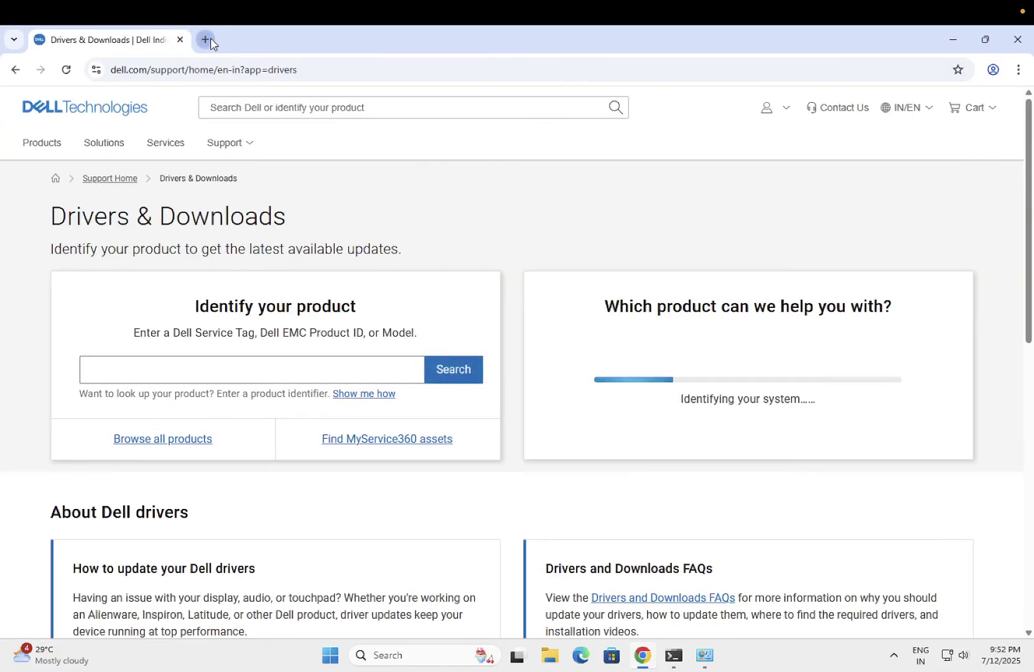
{"action": "left_click", "coordinate": [206, 39]}
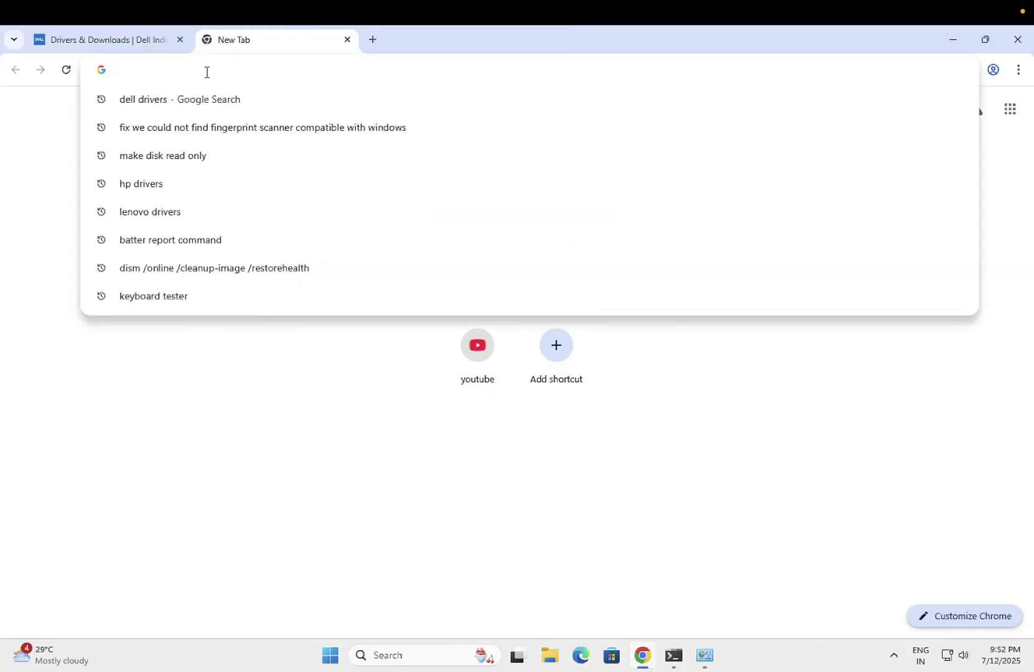
- Search 'lenovo driver' to reach Lenovo's support page, then search 'hp drivers' in a new tab
{"action": "type", "text": "lenovo driver"}
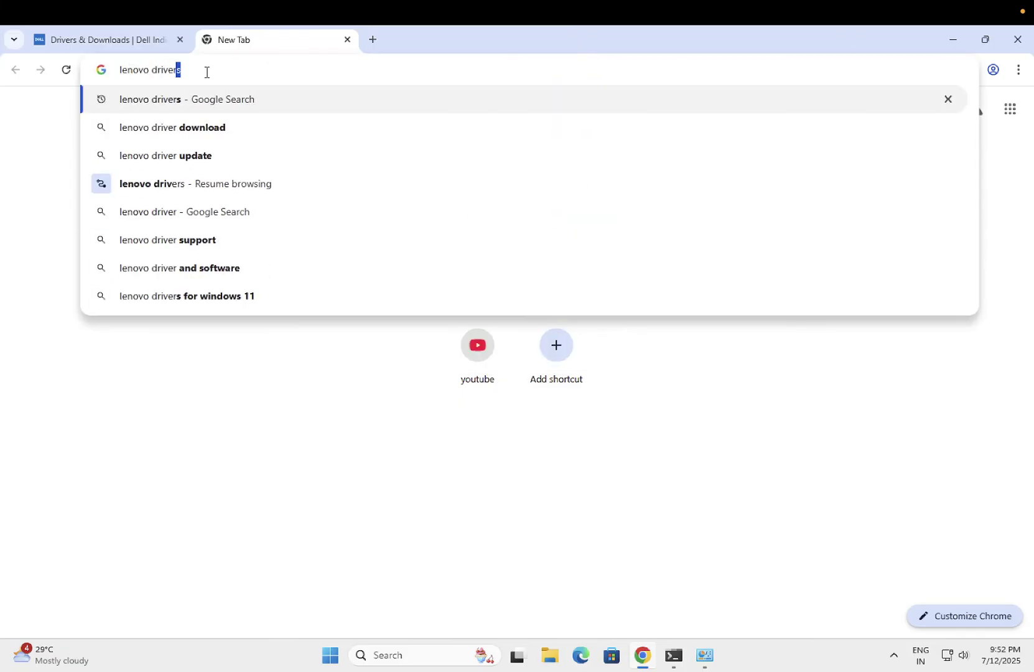
{"action": "key", "text": "Return"}
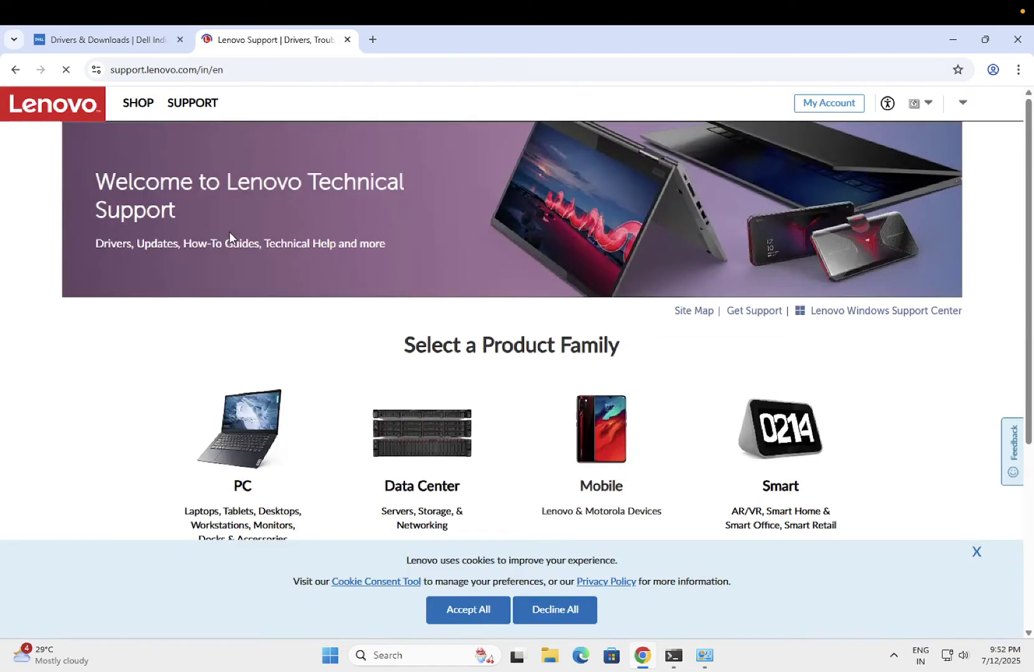
{"action": "left_click", "coordinate": [374, 40]}
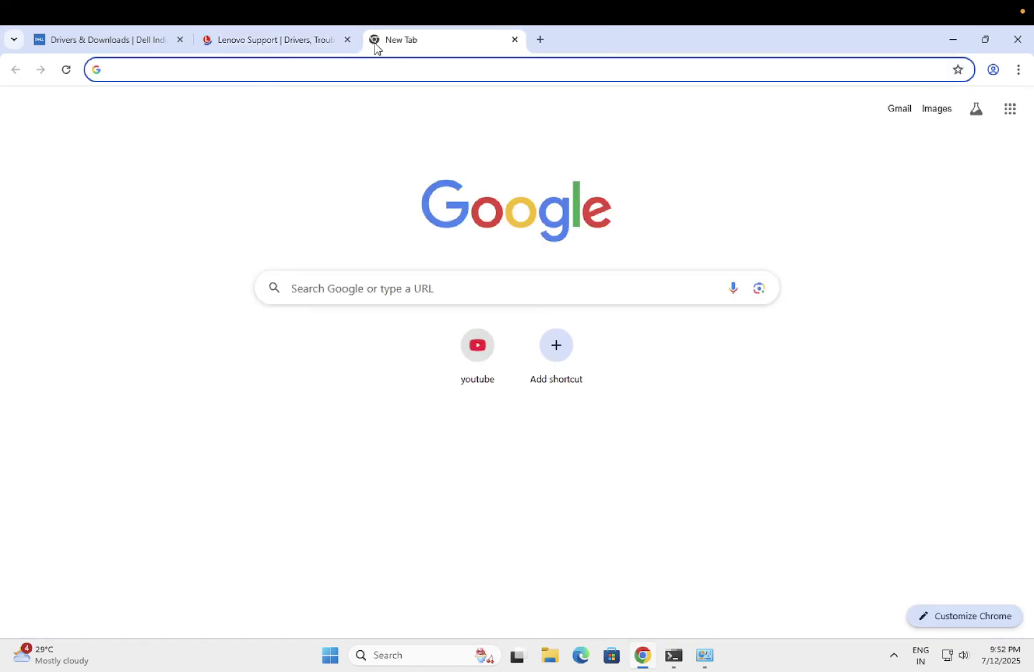
{"action": "type", "text": "hp dirve"}
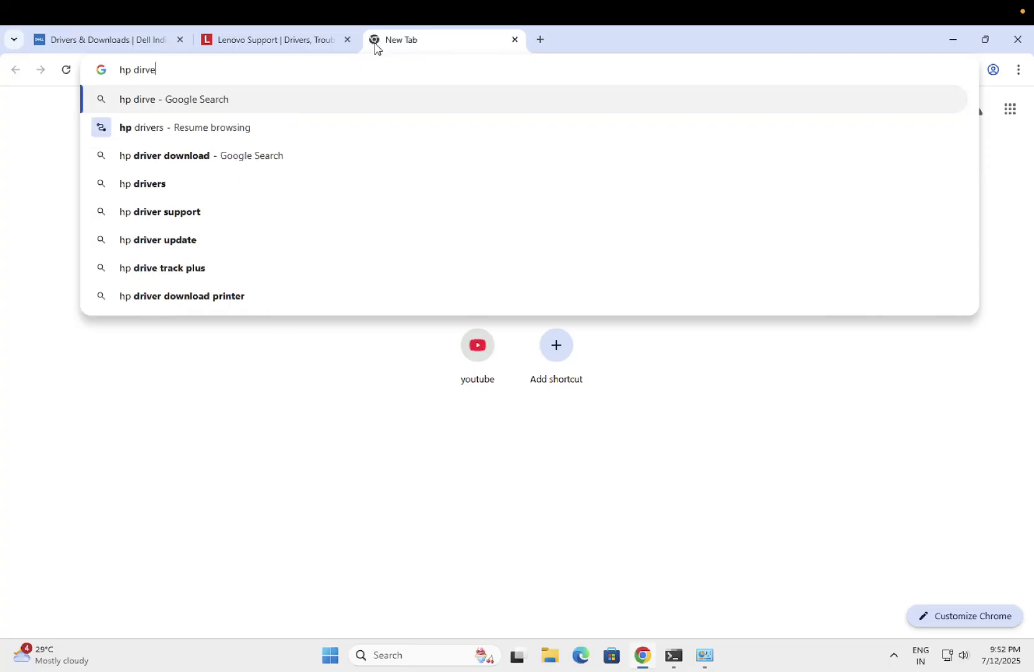
{"action": "key", "text": "BackSpace"}
{"action": "key", "text": "BackSpace"}
{"action": "key", "text": "BackSpace"}
{"action": "key", "text": "BackSpace"}
{"action": "type", "text": "riv"}
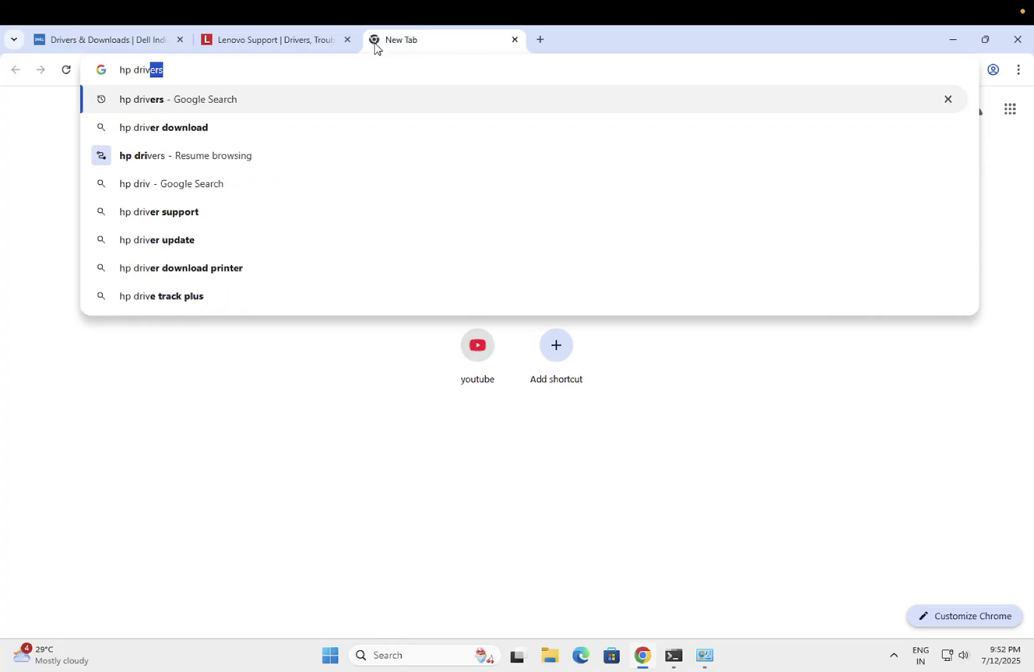
{"action": "key", "text": "Return"}
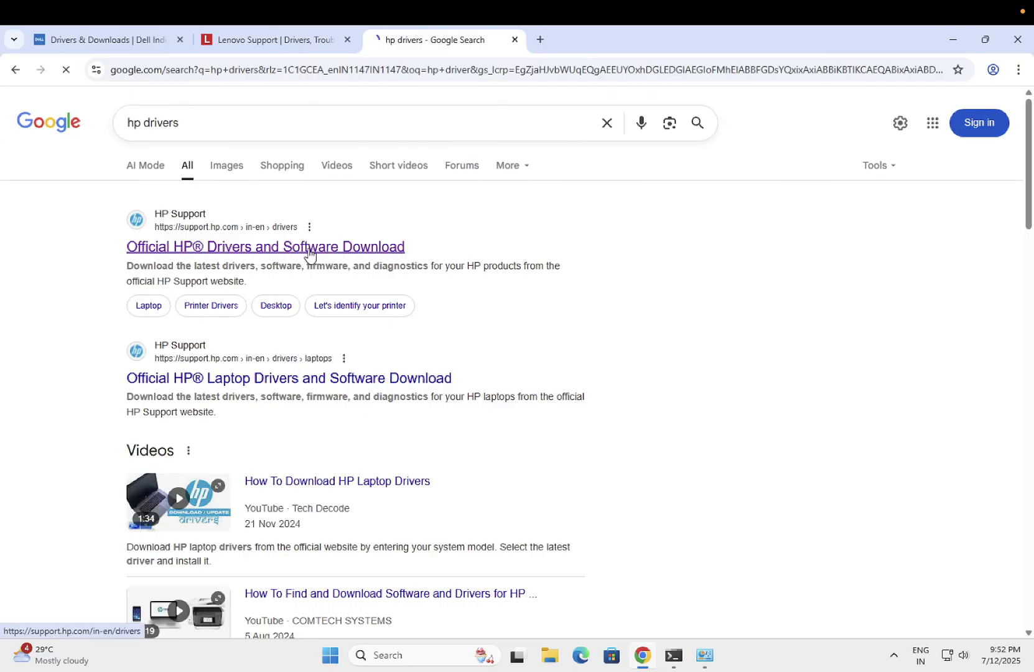
- Open the Official HP Drivers result, choose Laptop, and view then close the product label help
{"action": "left_click", "coordinate": [310, 253]}
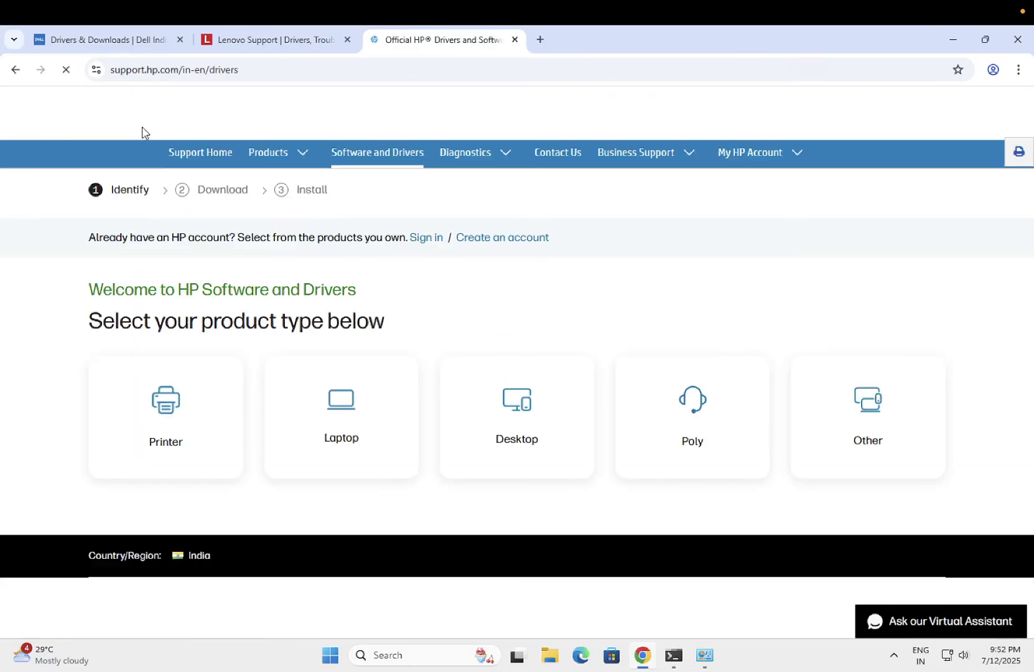
{"action": "left_click", "coordinate": [132, 38]}
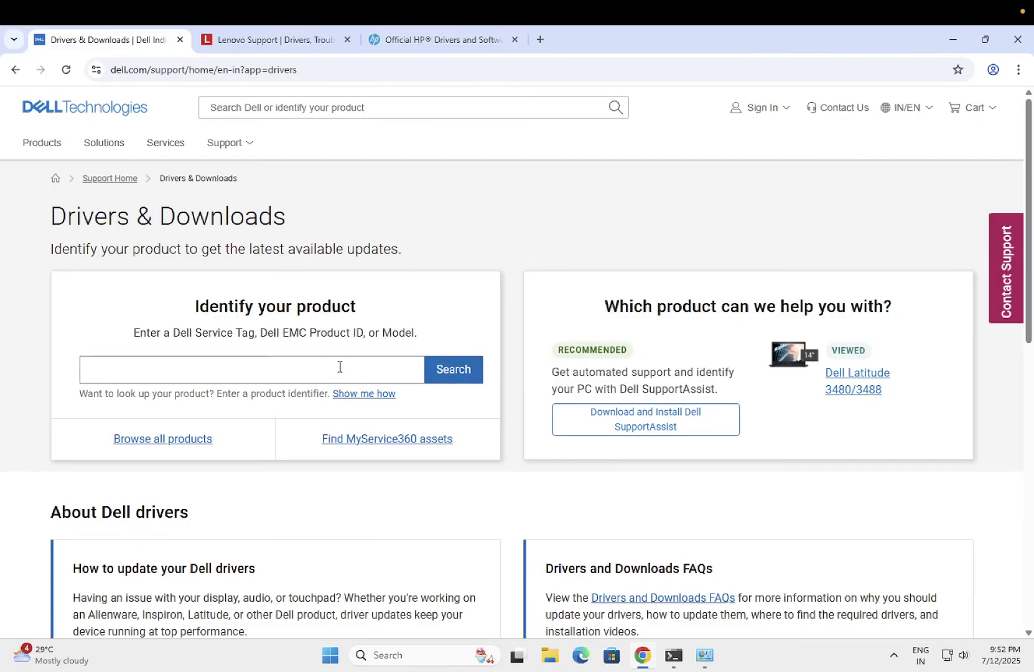
{"action": "left_click", "coordinate": [436, 41]}
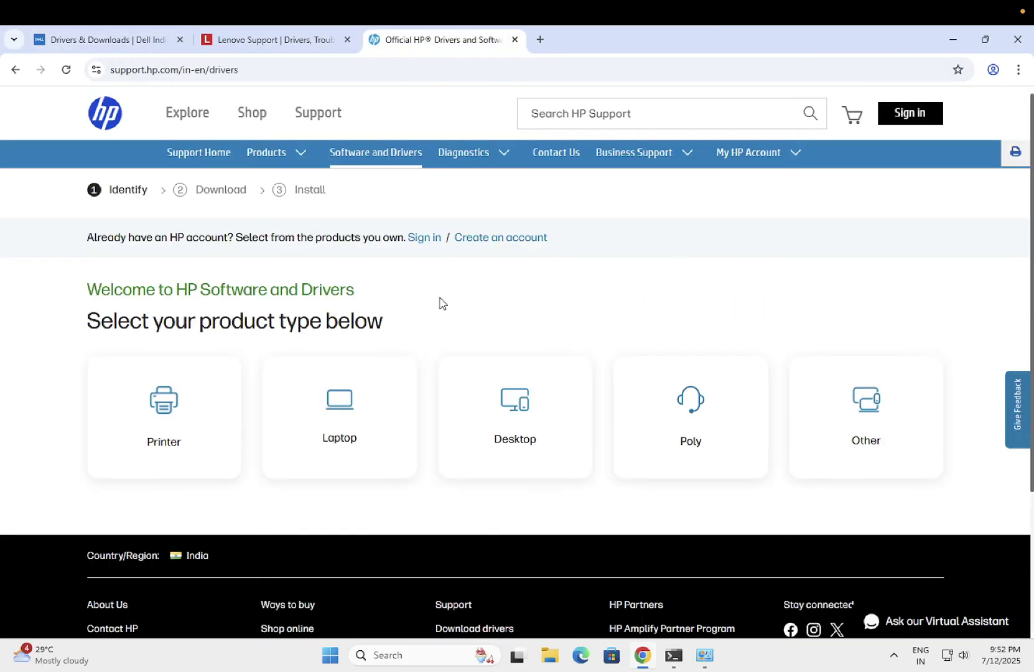
{"action": "left_click", "coordinate": [353, 416]}
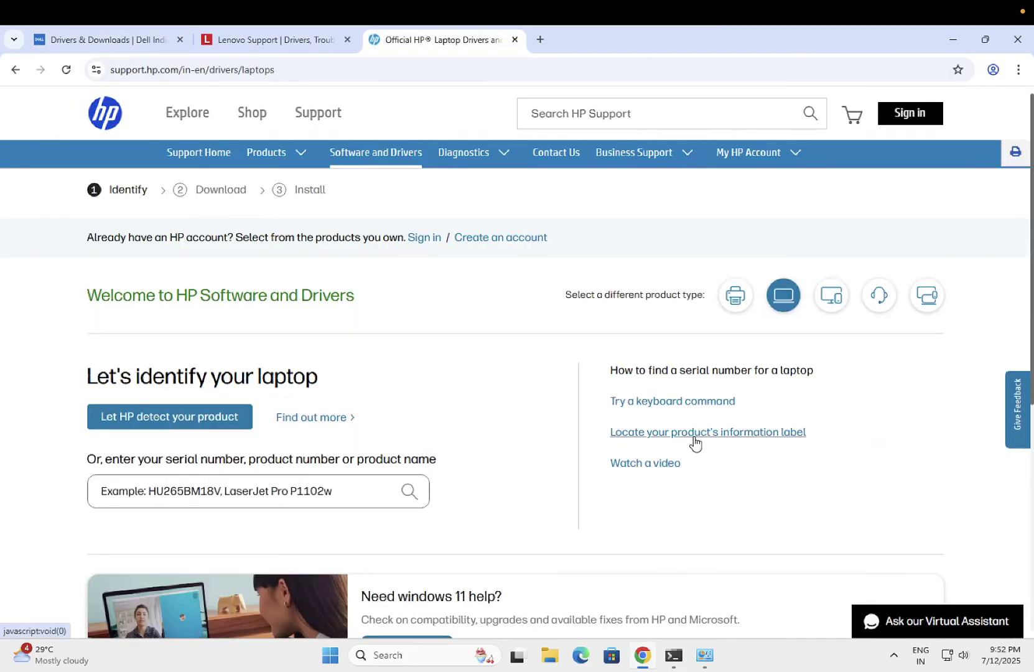
{"action": "left_click", "coordinate": [694, 435]}
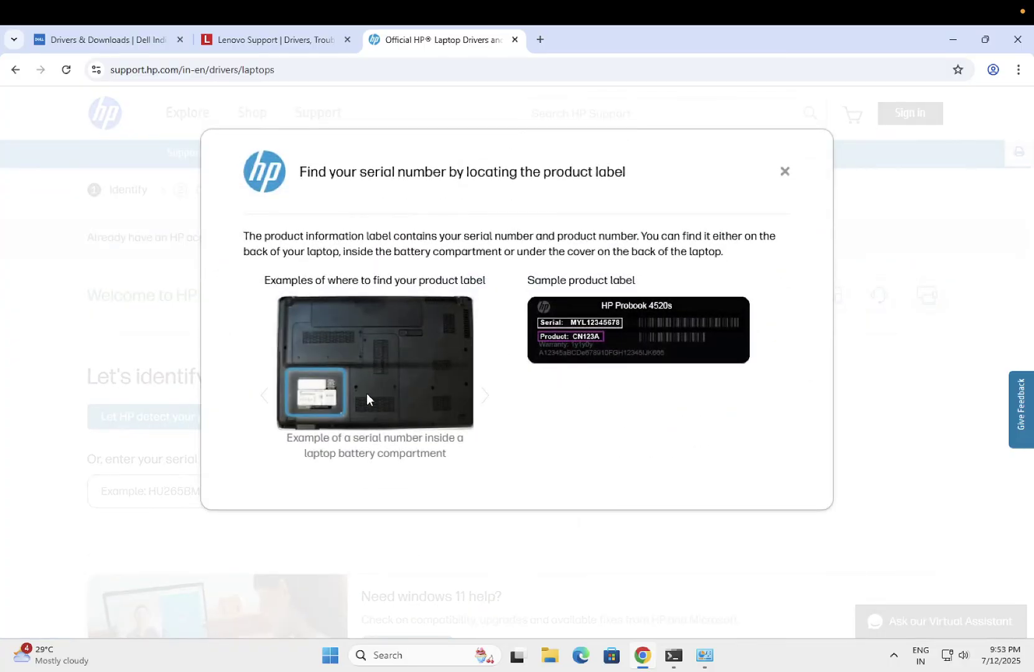
{"action": "left_click", "coordinate": [785, 171]}
- Check the sfc scan progress, try 'wmic csproduct' (unrecognized), then minimize both Command Prompt windows
{"action": "mouse_move", "coordinate": [672, 655]}
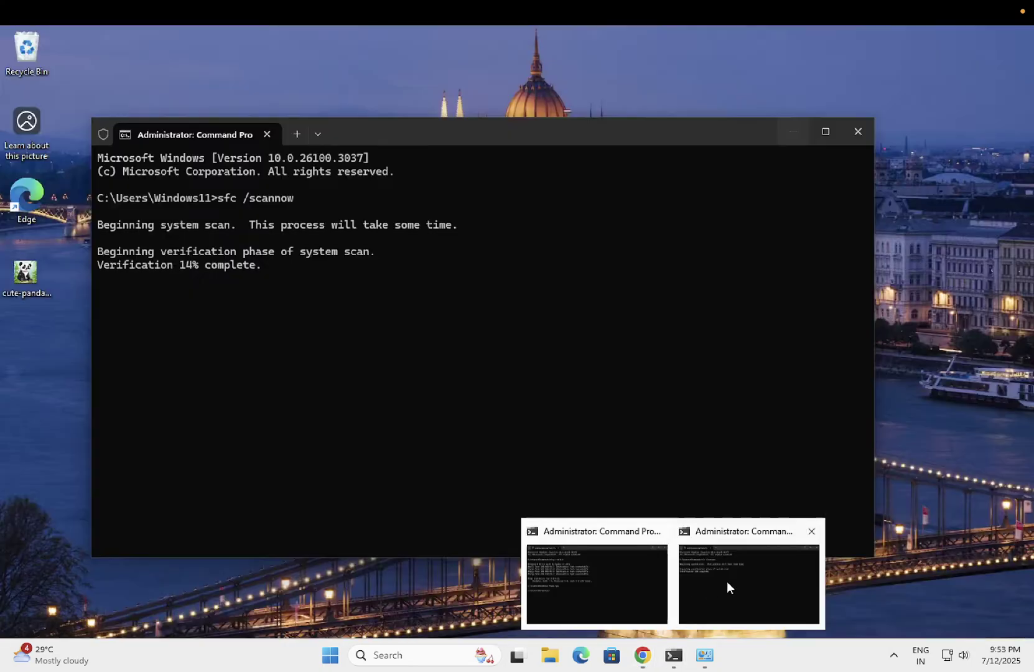
{"action": "left_click", "coordinate": [727, 581]}
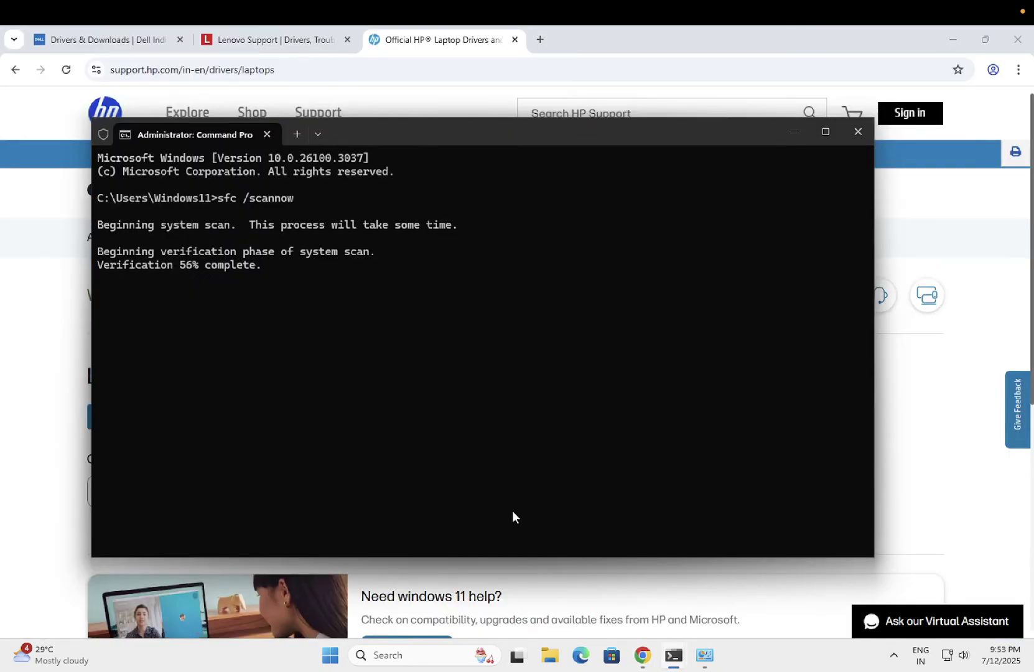
{"action": "mouse_move", "coordinate": [671, 655]}
{"action": "left_click", "coordinate": [635, 612]}
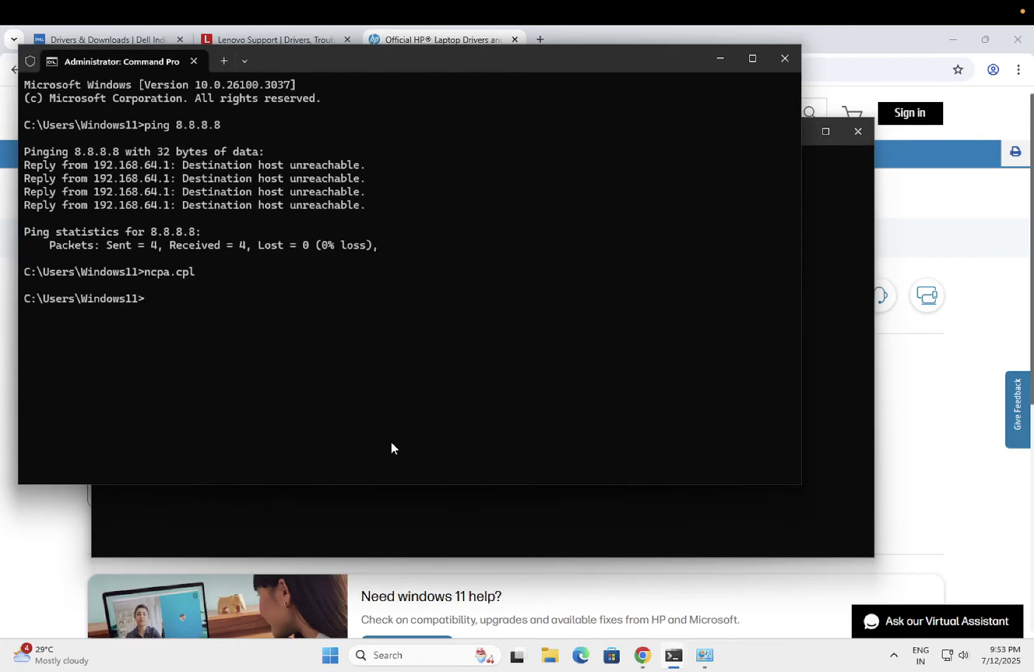
{"action": "type", "text": "wmic csproduct"}
{"action": "key", "text": "Return"}
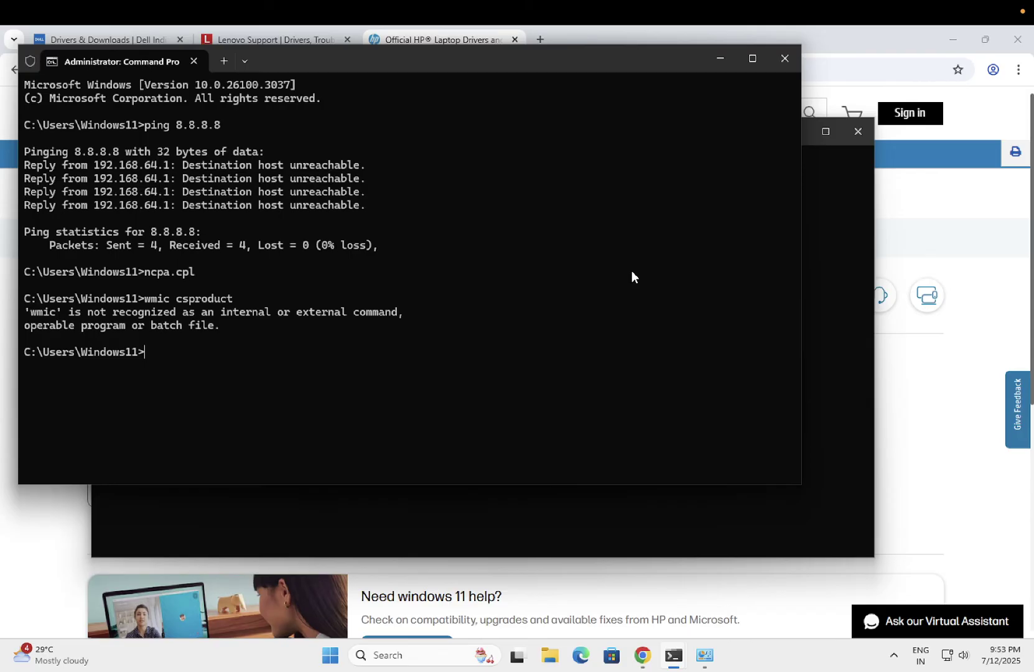
{"action": "left_click", "coordinate": [719, 60]}
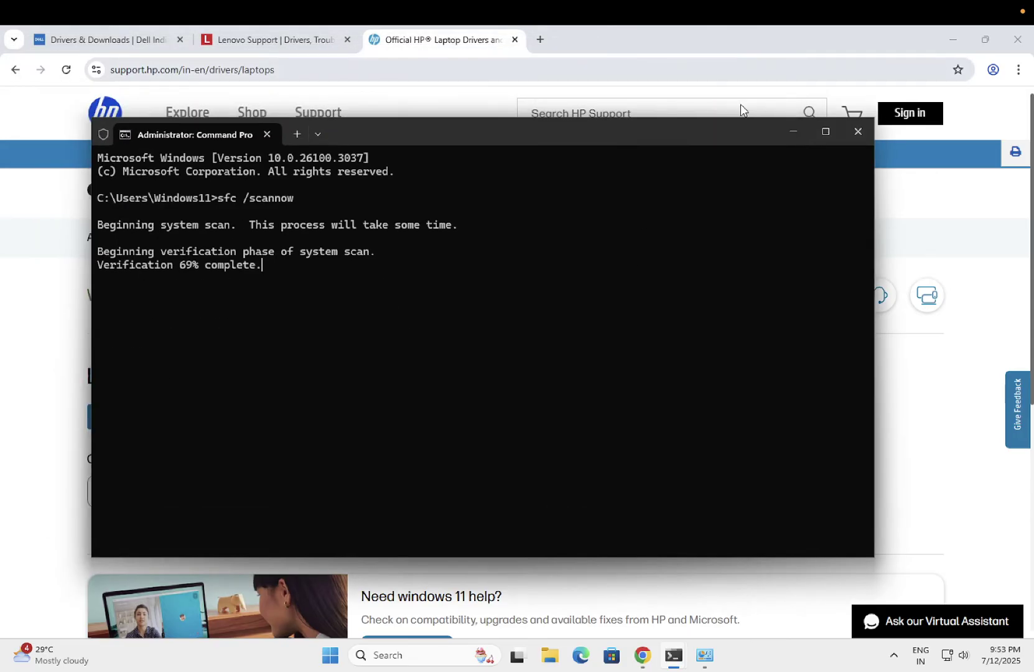
{"action": "left_click", "coordinate": [791, 131]}
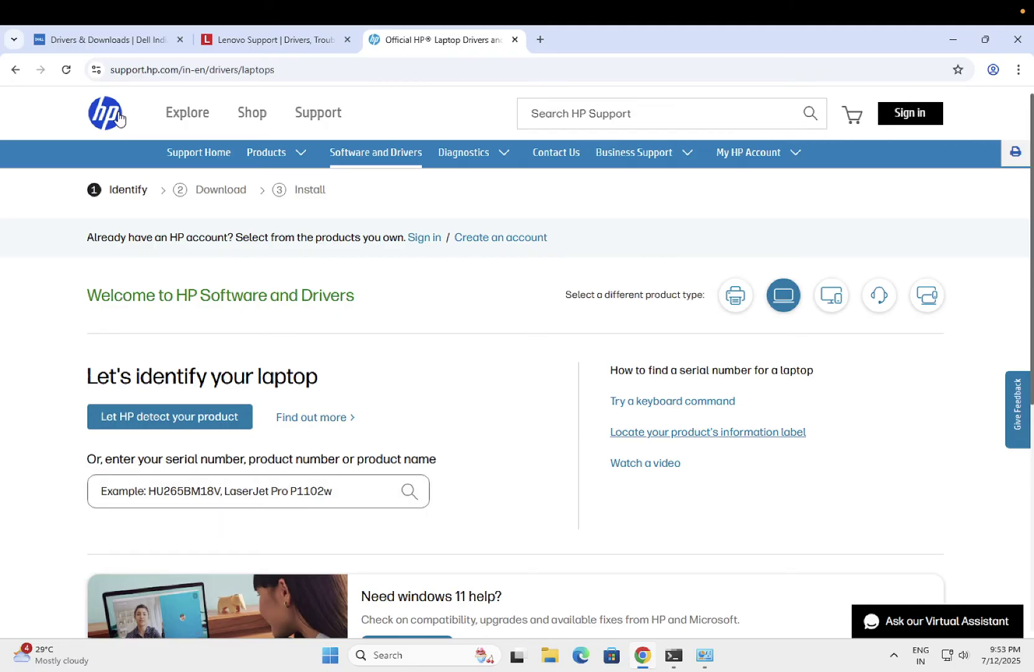
- On the Dell tab, open the Latitude 3480/3488 drivers page and dismiss the Virtual Assistant
{"action": "left_click", "coordinate": [107, 44]}
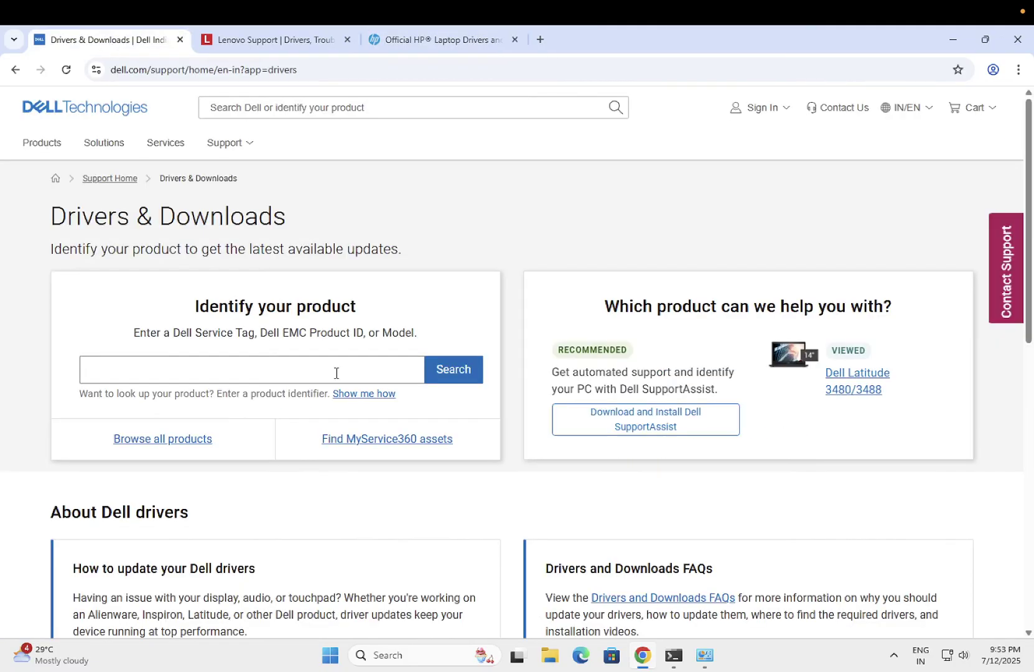
{"action": "left_click", "coordinate": [841, 381]}
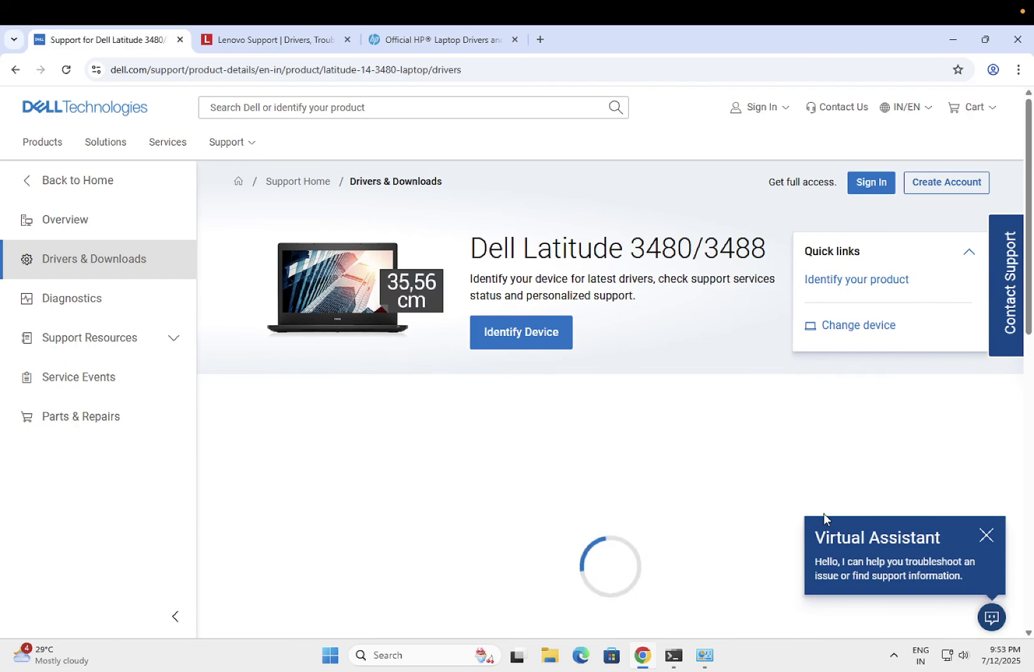
{"action": "scroll", "coordinate": [964, 501], "scroll_direction": "down", "scroll_amount": 2}
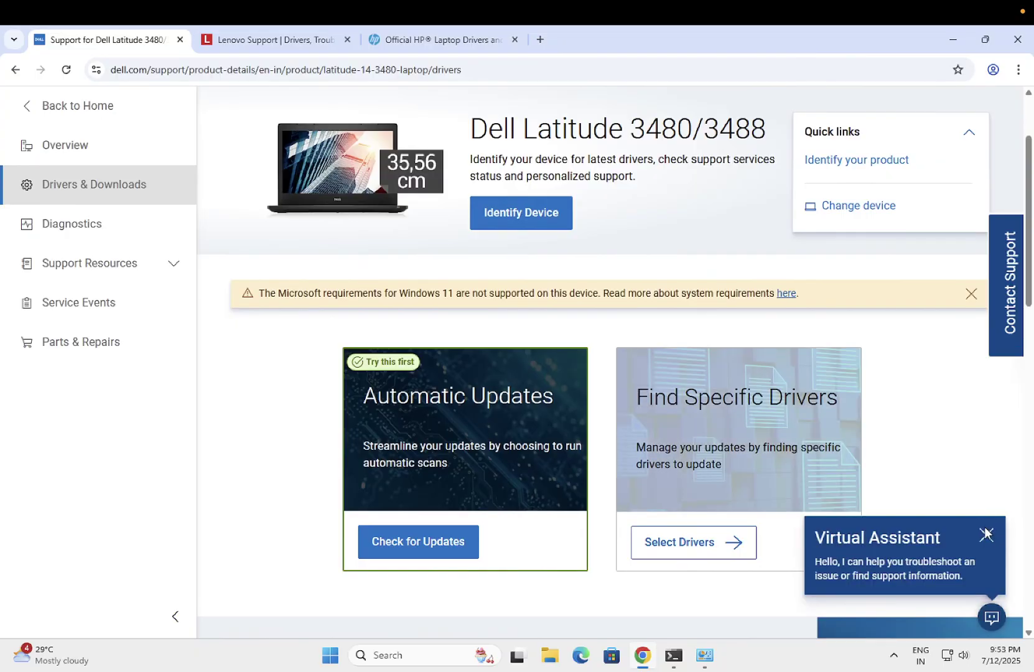
{"action": "left_click", "coordinate": [983, 534]}
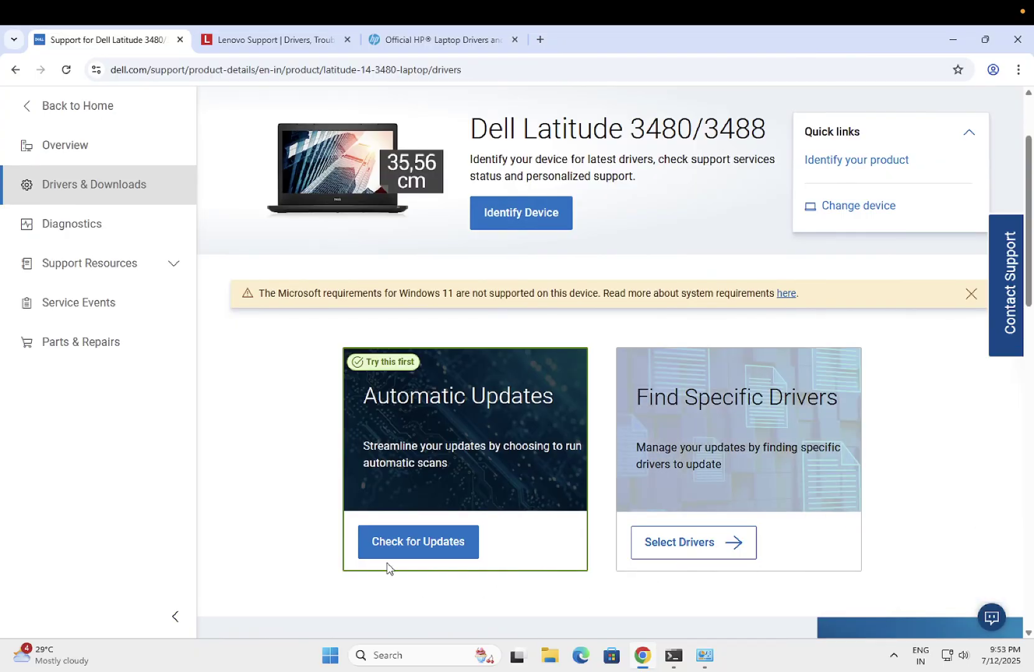
- Try Check for Updates, close the SupportAssist dialog, and choose Select Drivers
{"action": "left_click", "coordinate": [424, 539]}
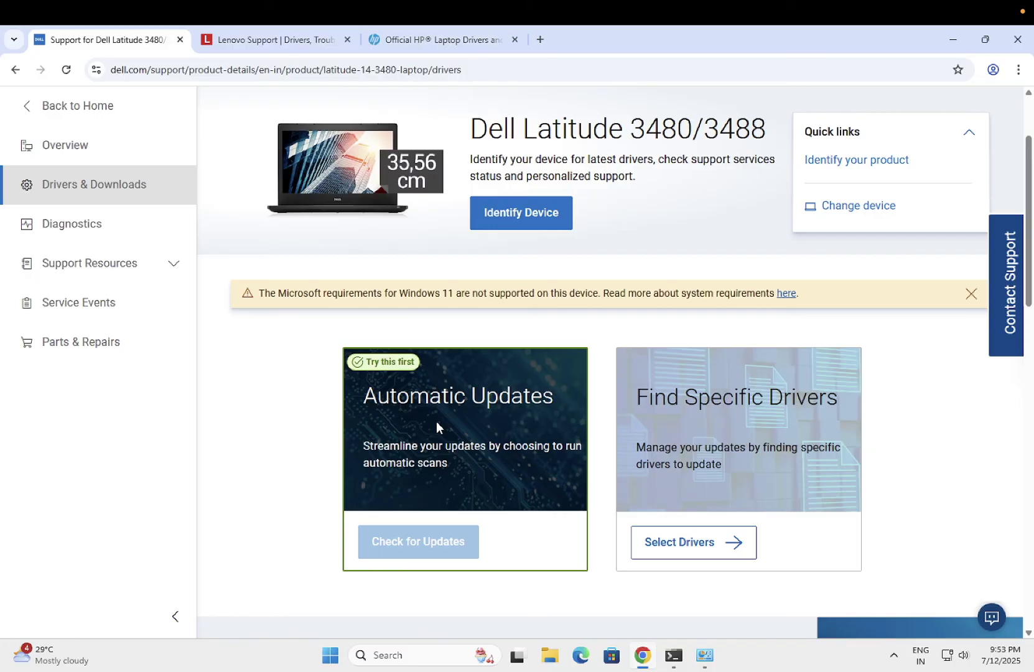
{"action": "left_click", "coordinate": [422, 524]}
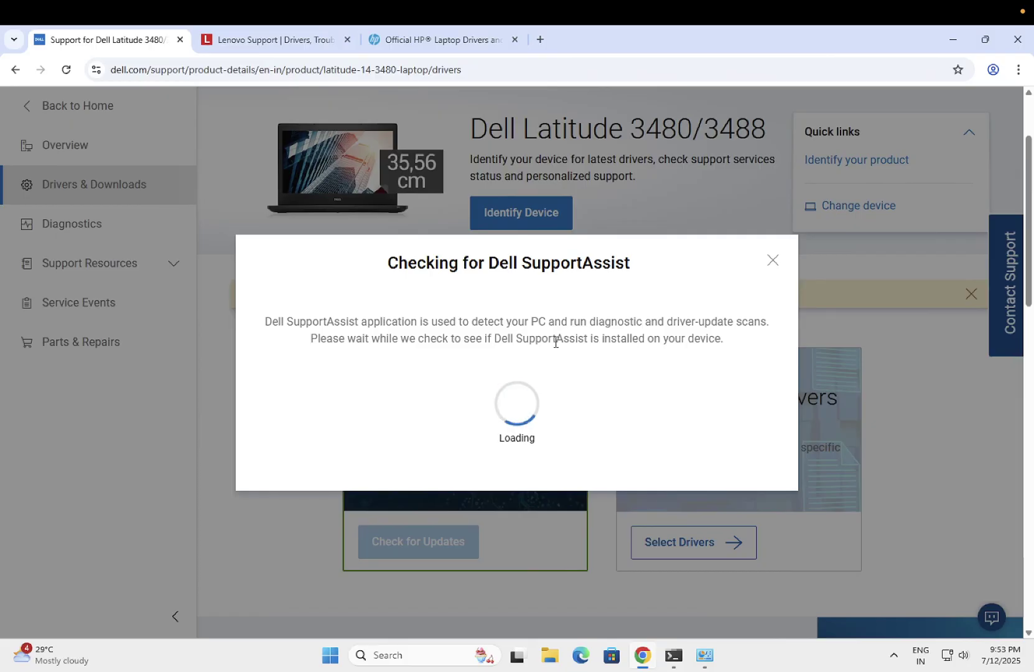
{"action": "left_click", "coordinate": [772, 262]}
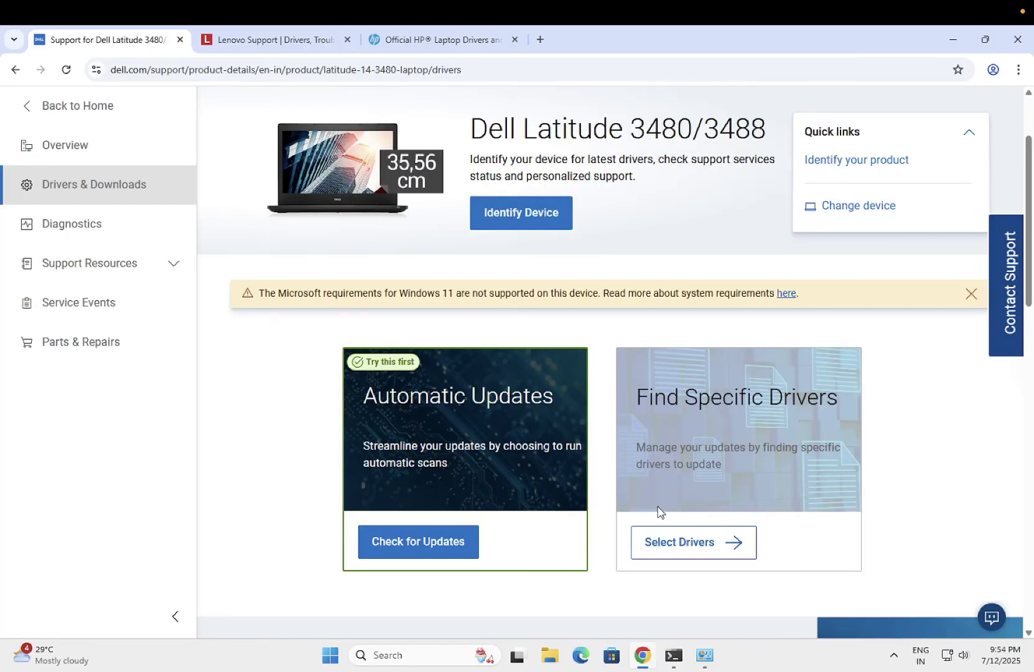
{"action": "left_click", "coordinate": [664, 550]}
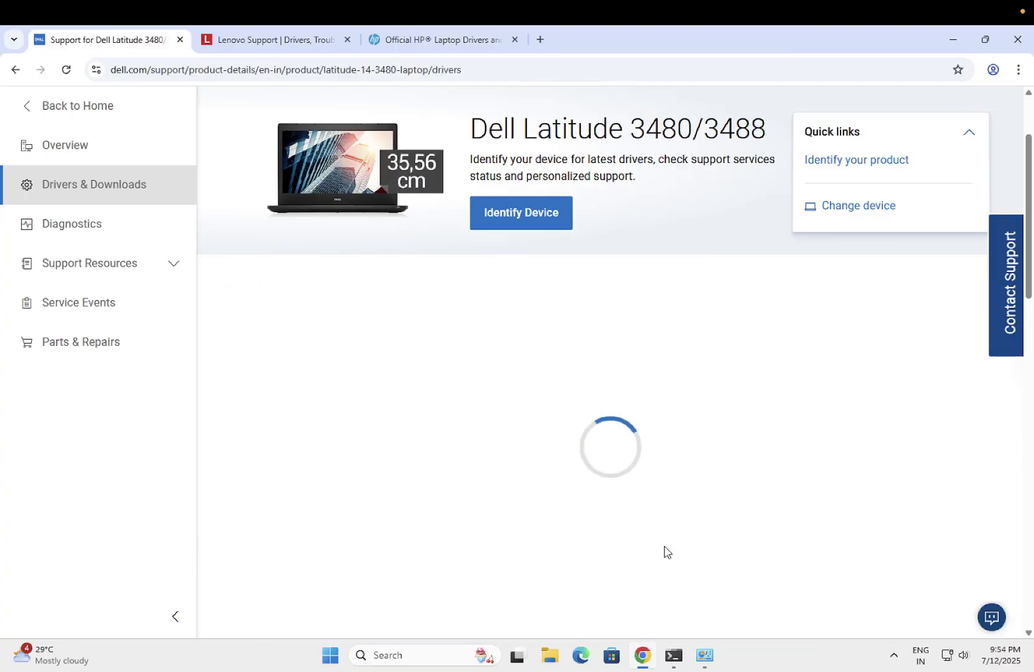
- Search the Dell drivers list for 'bios' and pick the Latitude 3480 and 3580 System BIOS result
{"action": "scroll", "coordinate": [456, 489], "scroll_direction": "down", "scroll_amount": 3}
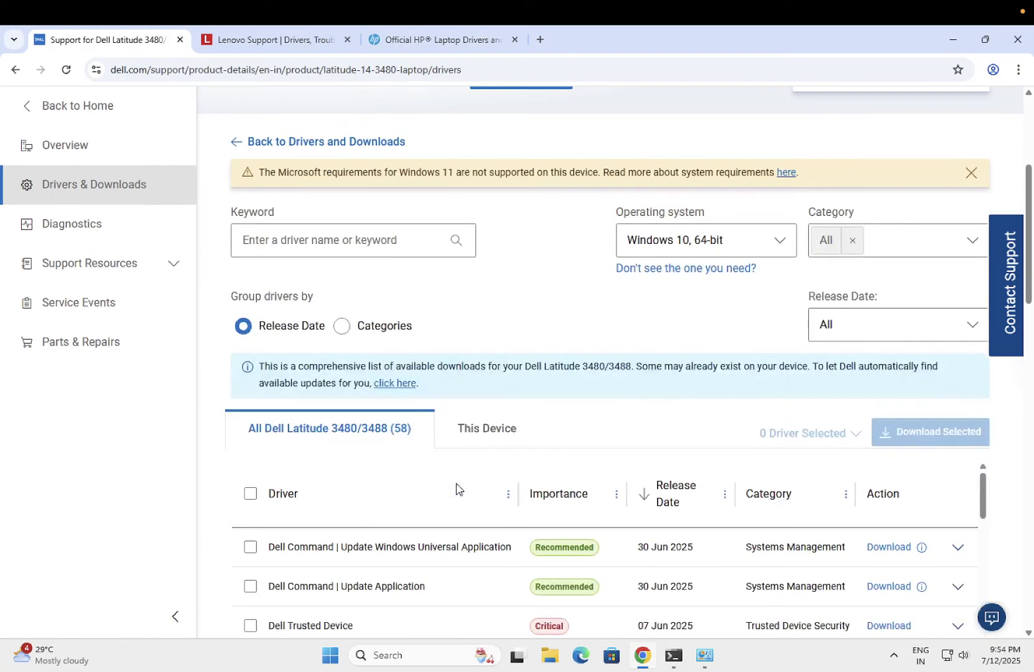
{"action": "scroll", "coordinate": [456, 488], "scroll_direction": "down", "scroll_amount": 3}
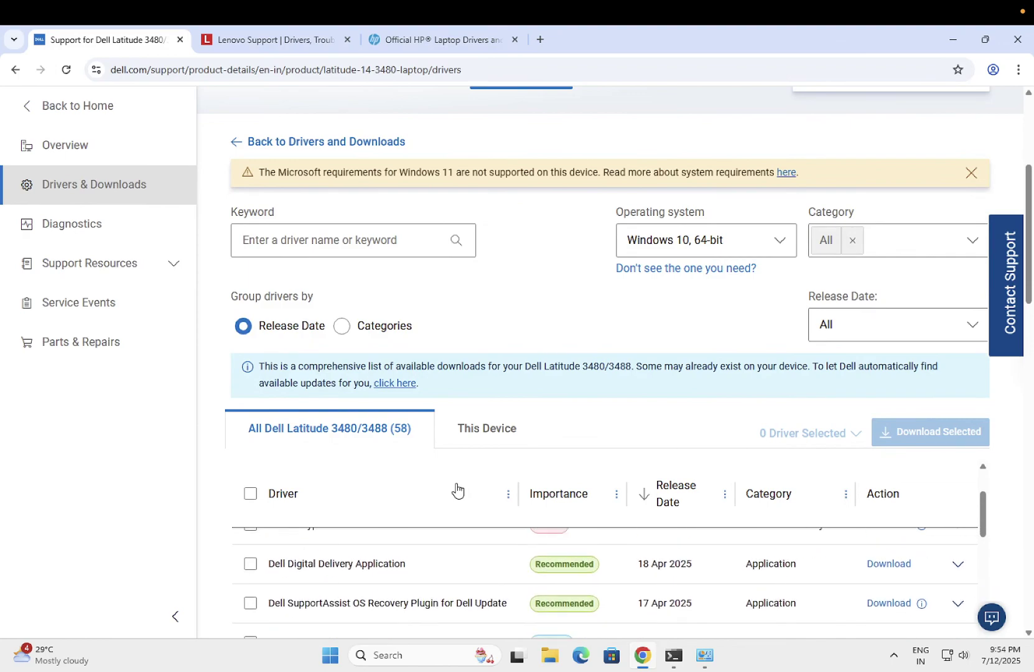
{"action": "scroll", "coordinate": [455, 526], "scroll_direction": "up", "scroll_amount": 2}
{"action": "scroll", "coordinate": [457, 551], "scroll_direction": "up", "scroll_amount": 2}
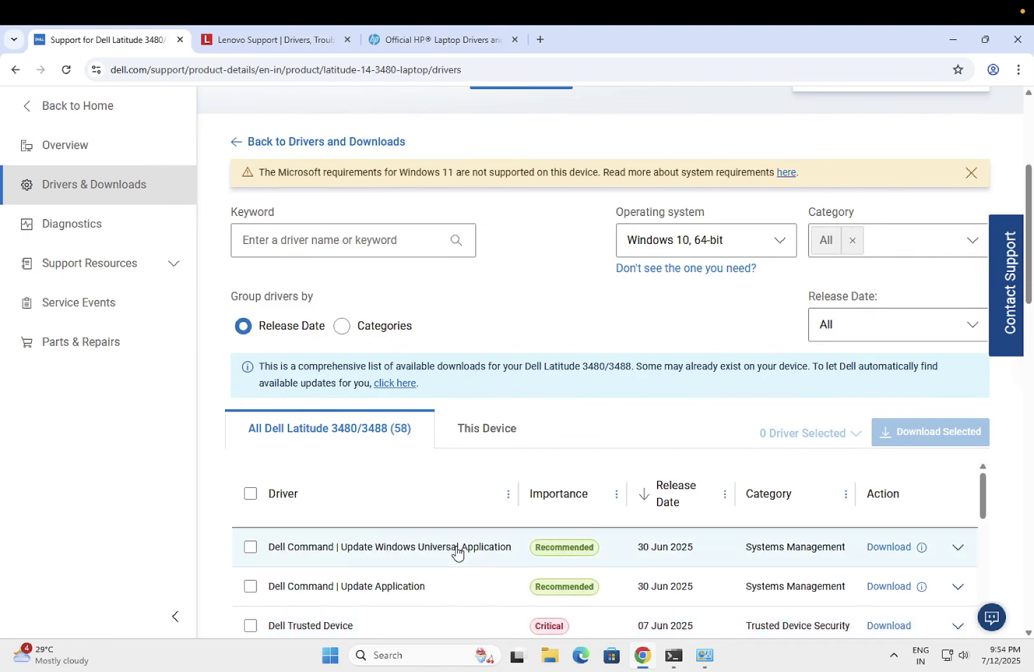
{"action": "scroll", "coordinate": [457, 552], "scroll_direction": "up", "scroll_amount": 1}
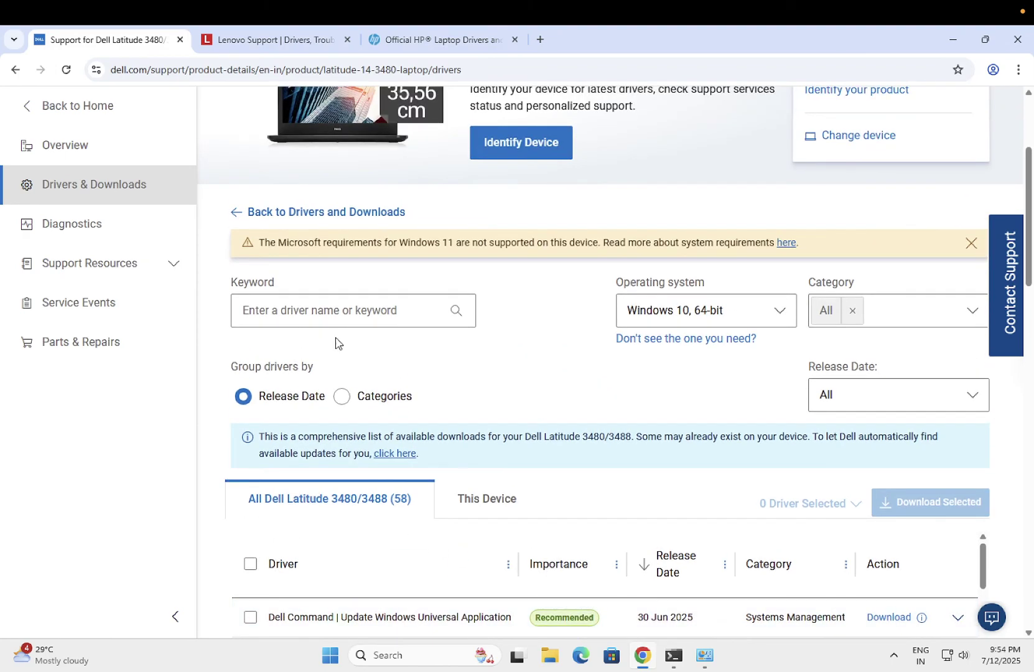
{"action": "left_click", "coordinate": [335, 310]}
{"action": "type", "text": "bios"}
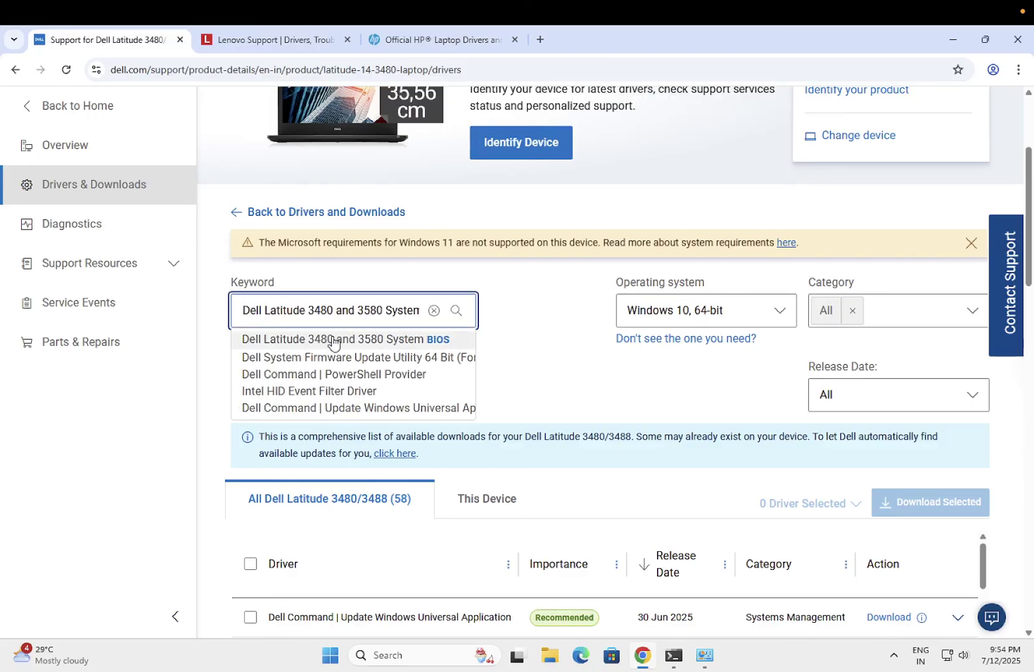
{"action": "left_click", "coordinate": [339, 339]}
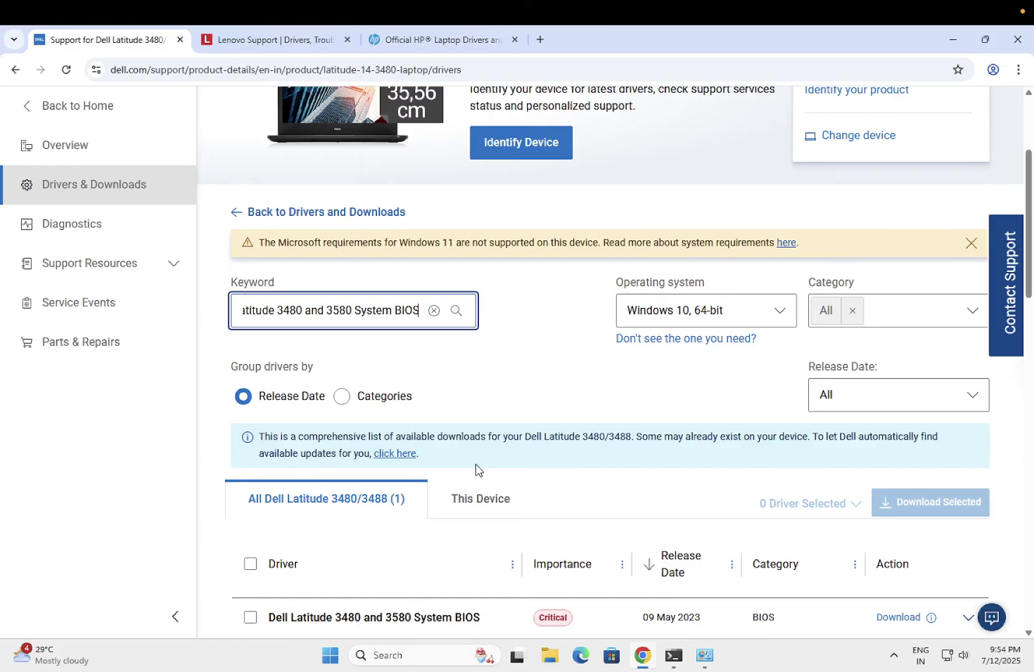
- Download the selected System BIOS update and show its file in the Downloads folder
{"action": "scroll", "coordinate": [476, 470], "scroll_direction": "down", "scroll_amount": 2}
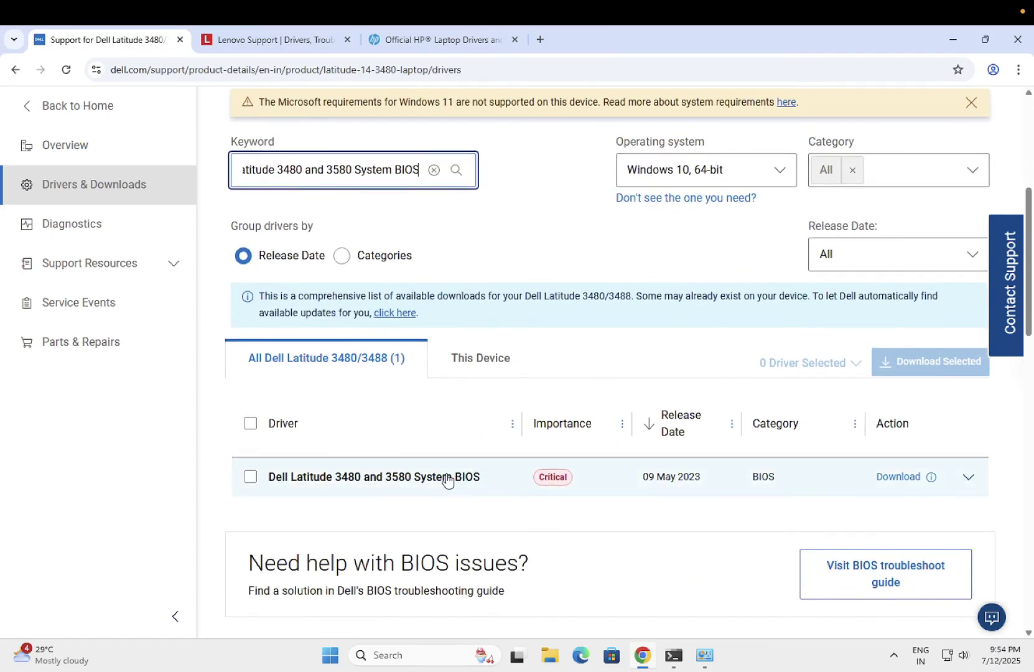
{"action": "left_click", "coordinate": [253, 478]}
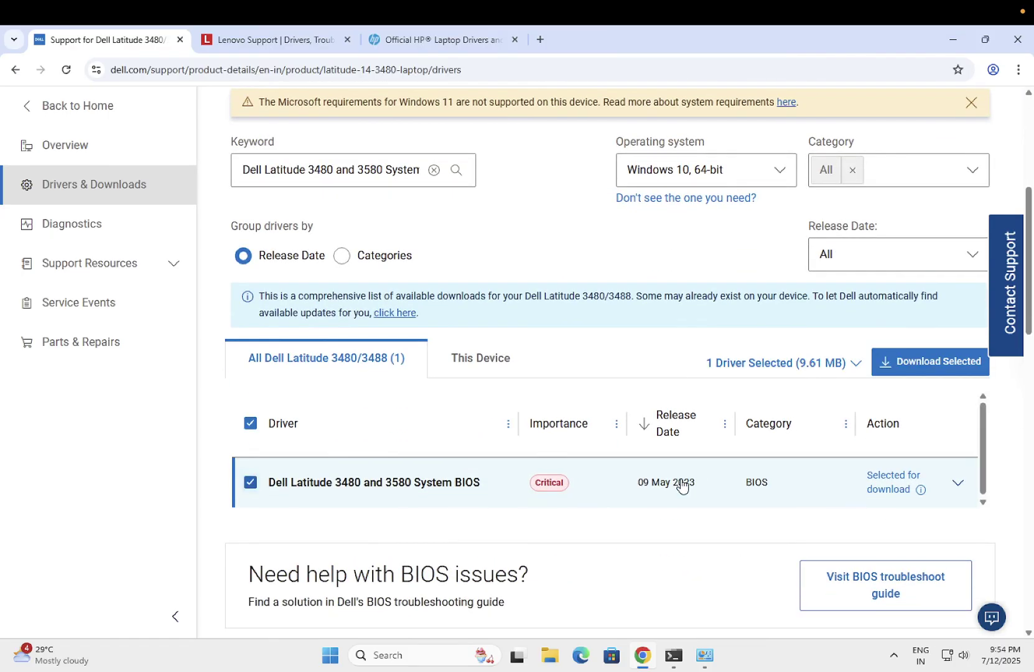
{"action": "left_click", "coordinate": [927, 371]}
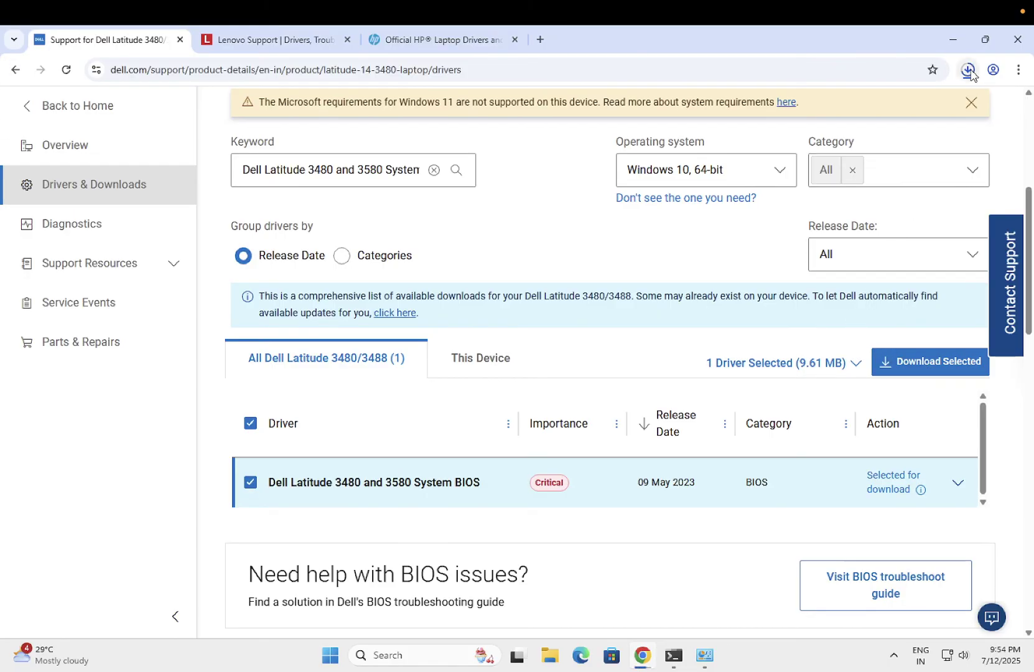
{"action": "left_click", "coordinate": [969, 72]}
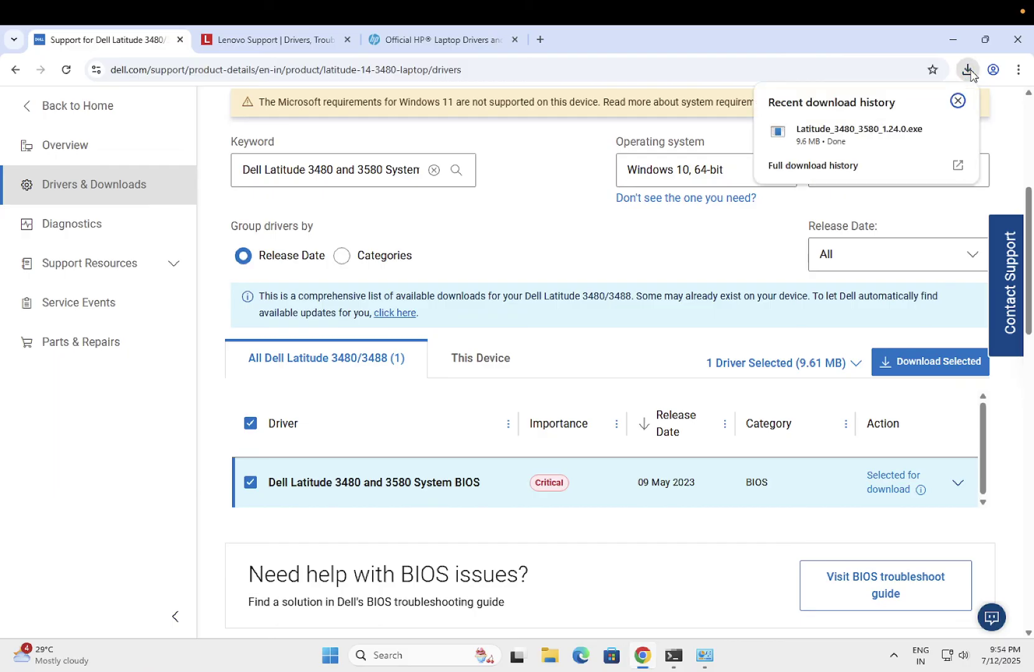
{"action": "left_click", "coordinate": [931, 133]}
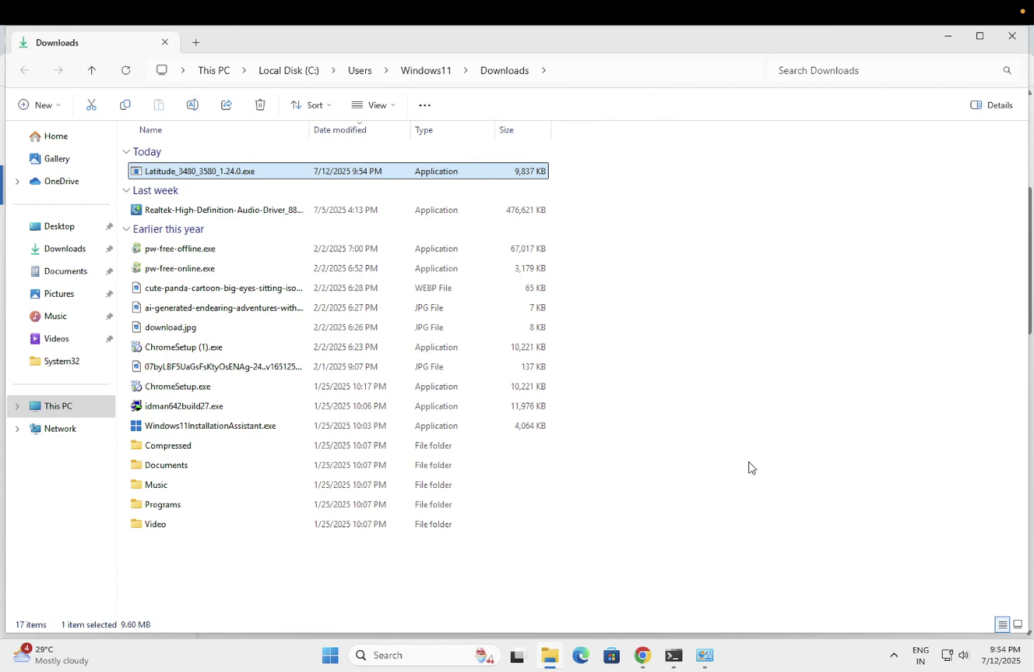
- Check the clean SFC result in Command Prompt, then close Command Prompt and the Downloads window
{"action": "mouse_move", "coordinate": [673, 655]}
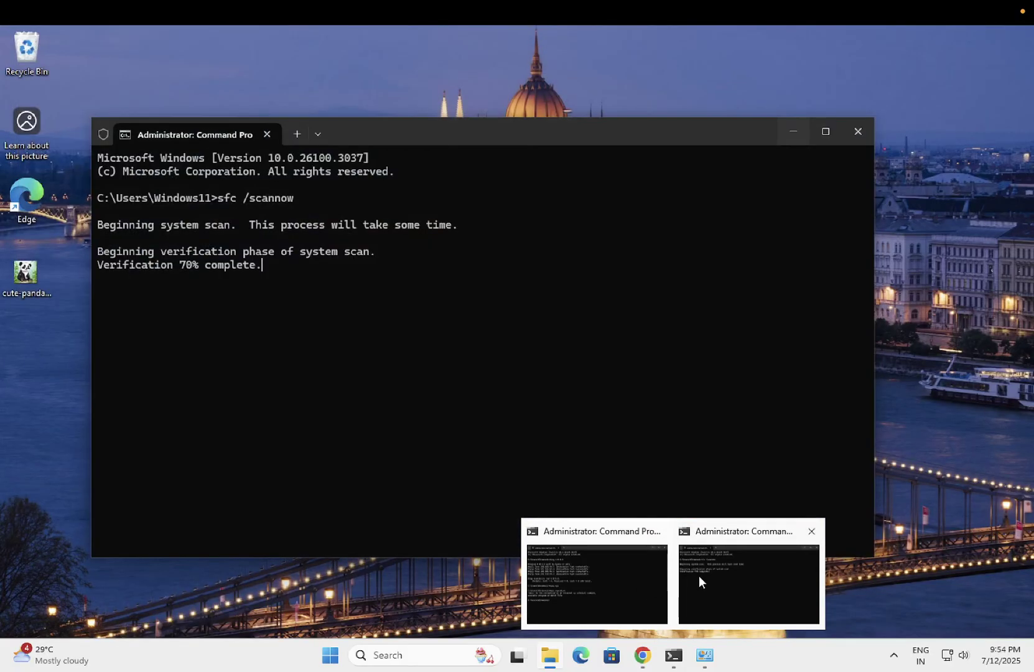
{"action": "left_click", "coordinate": [699, 575]}
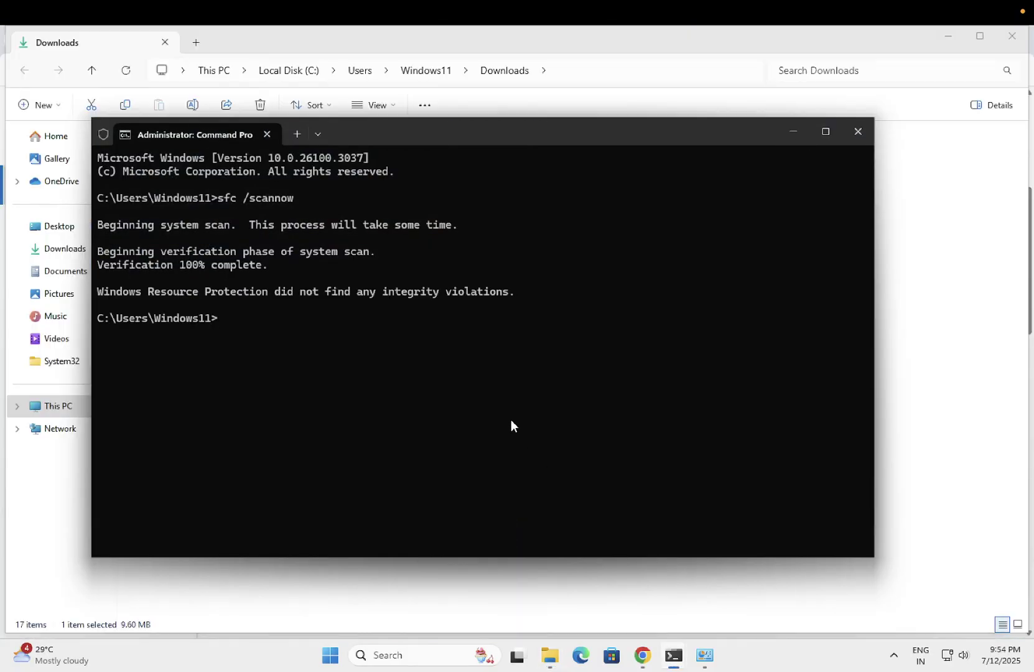
{"action": "left_click", "coordinate": [856, 138]}
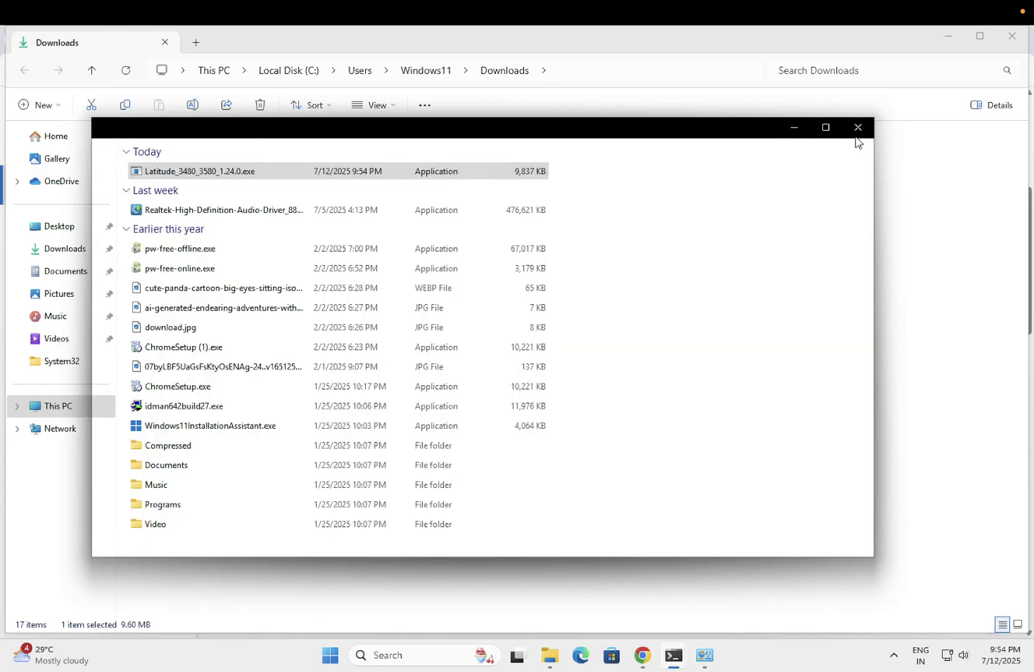
{"action": "left_click", "coordinate": [1012, 36]}
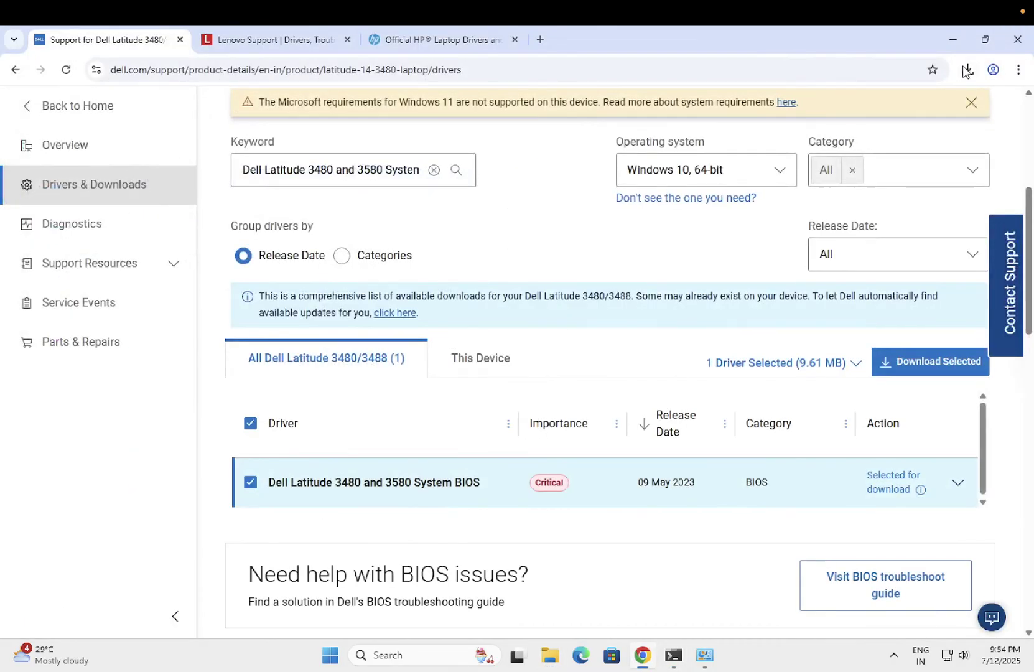
{"action": "left_click", "coordinate": [951, 39]}
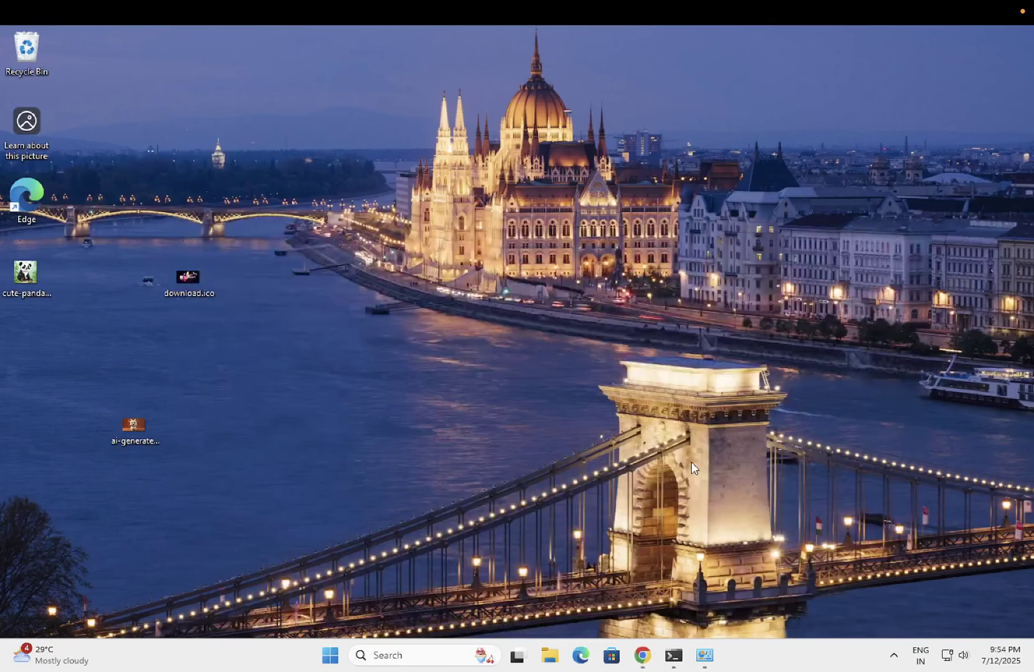